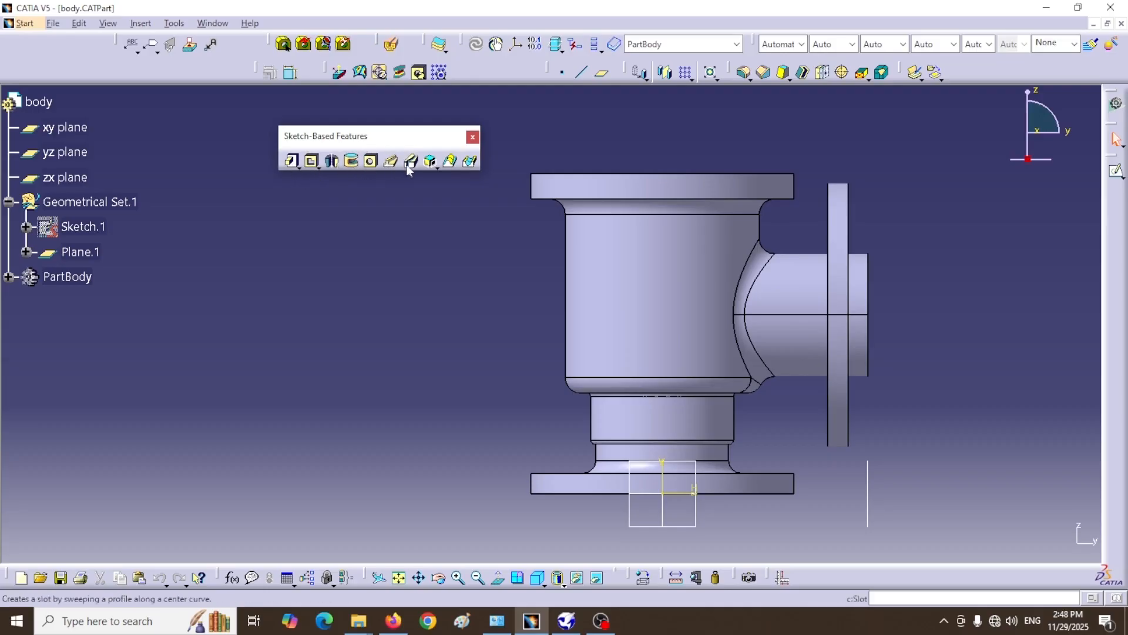
# Step: Undock the reference element tools and place them over the modelling area
pyautogui.moveTo(400, 243); pyautogui.dragTo(425, 333, button='middle')
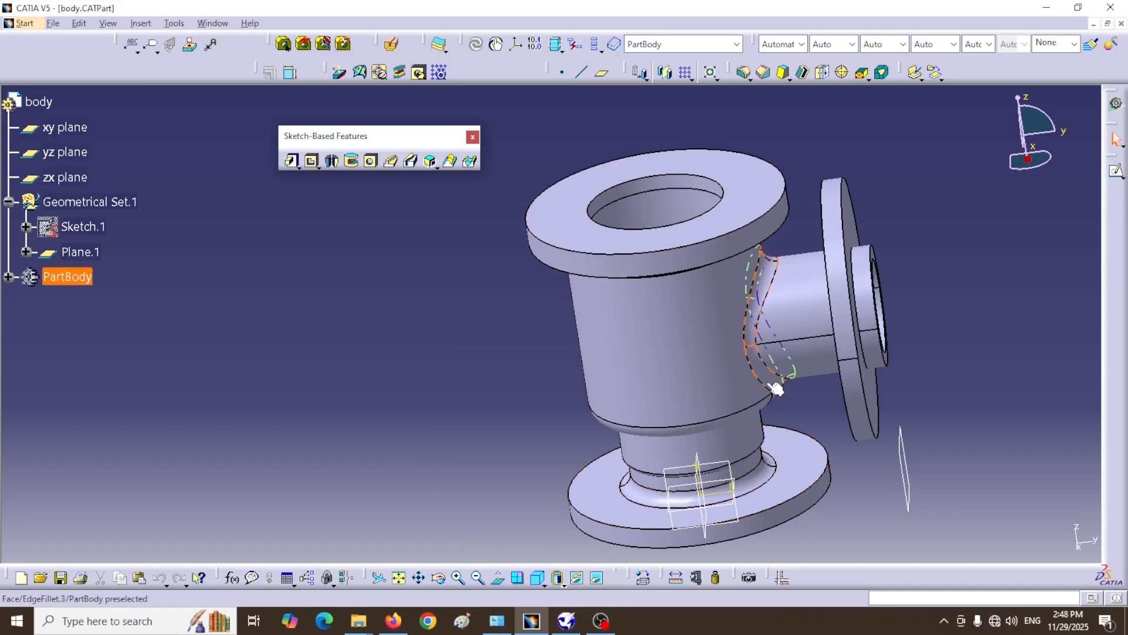
pyautogui.moveTo(524, 192); pyautogui.dragTo(287, 222)
pyautogui.moveTo(627, 75); pyautogui.dragTo(300, 268)
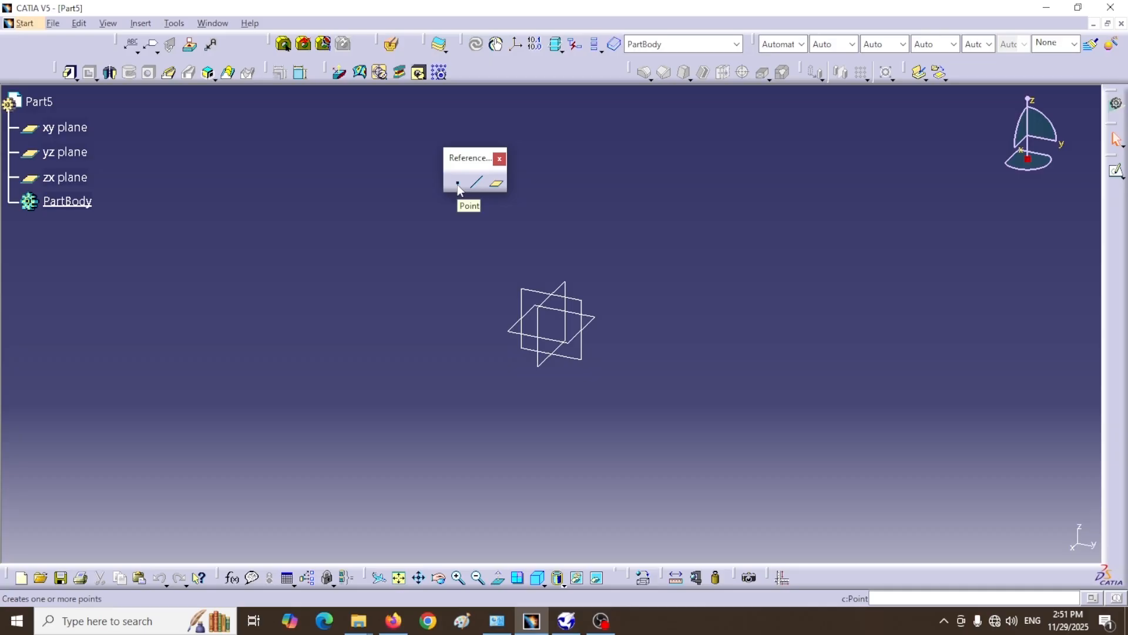
# Step: Create a reference point by coordinates at the default origin, with X, Y and Z at 0 mm
pyautogui.click(458, 185)
pyautogui.moveTo(878, 276); pyautogui.dragTo(818, 215)
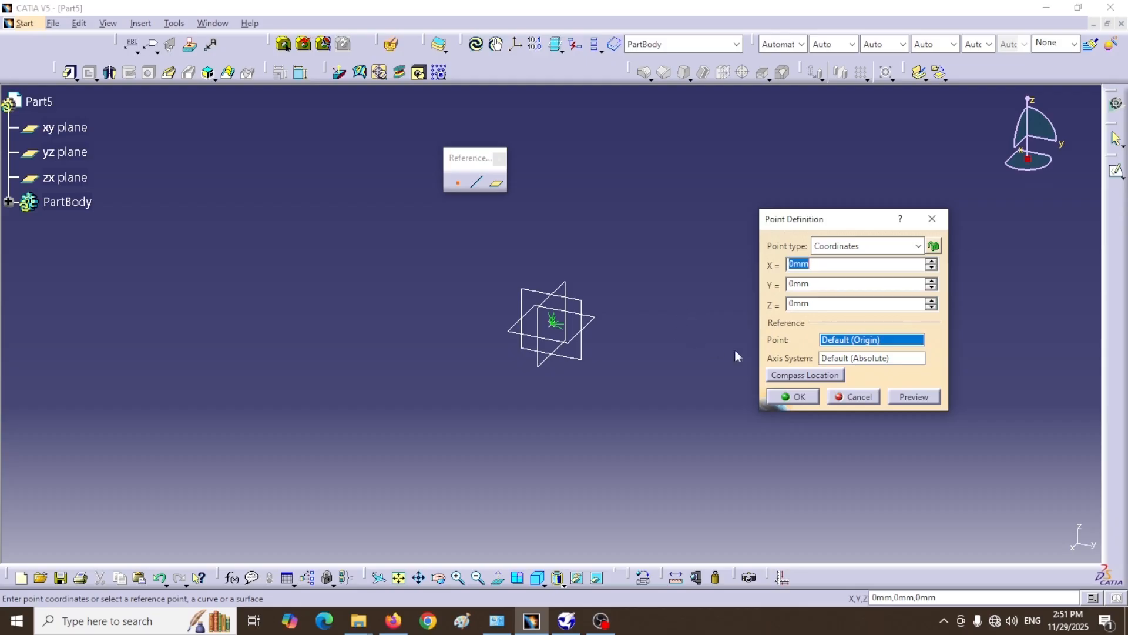
pyautogui.click(920, 245)
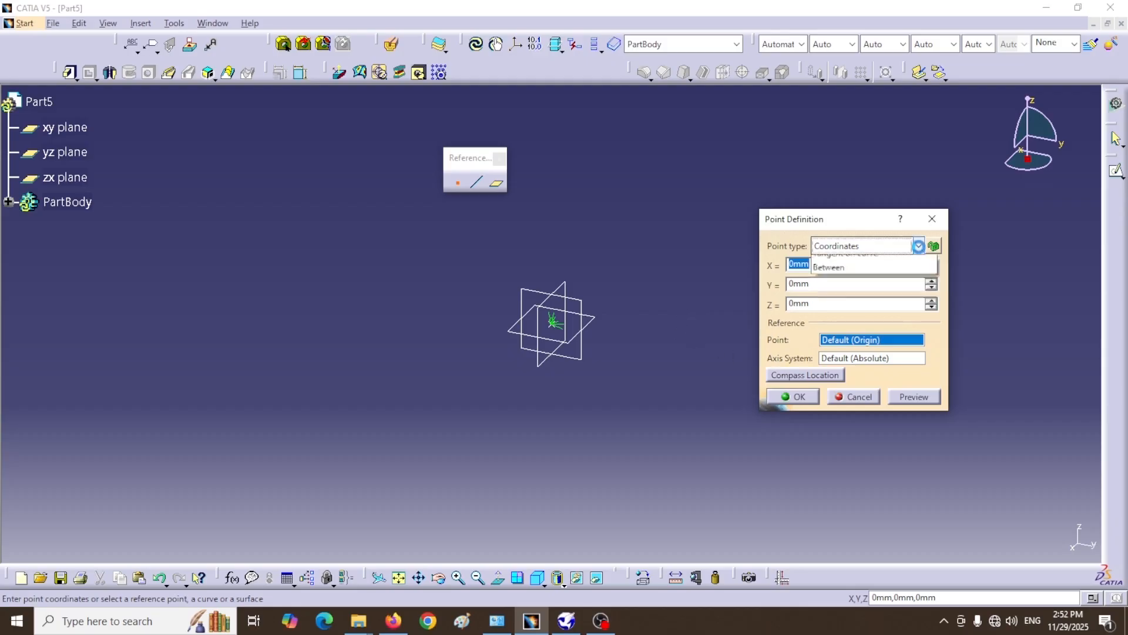
pyautogui.click(458, 183)
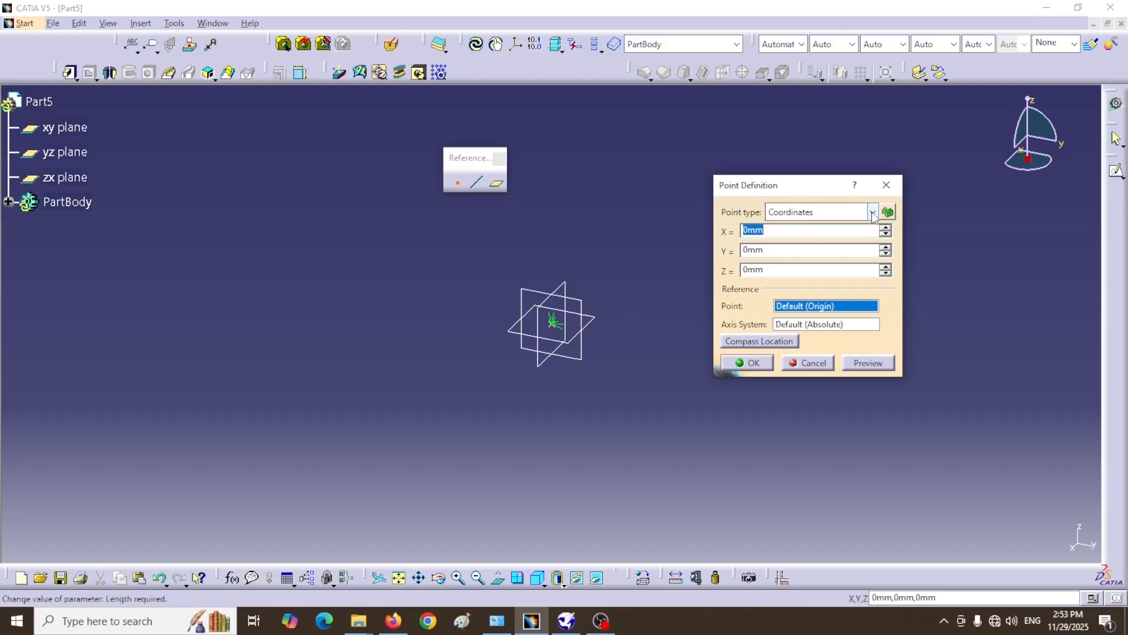
pyautogui.click(873, 214)
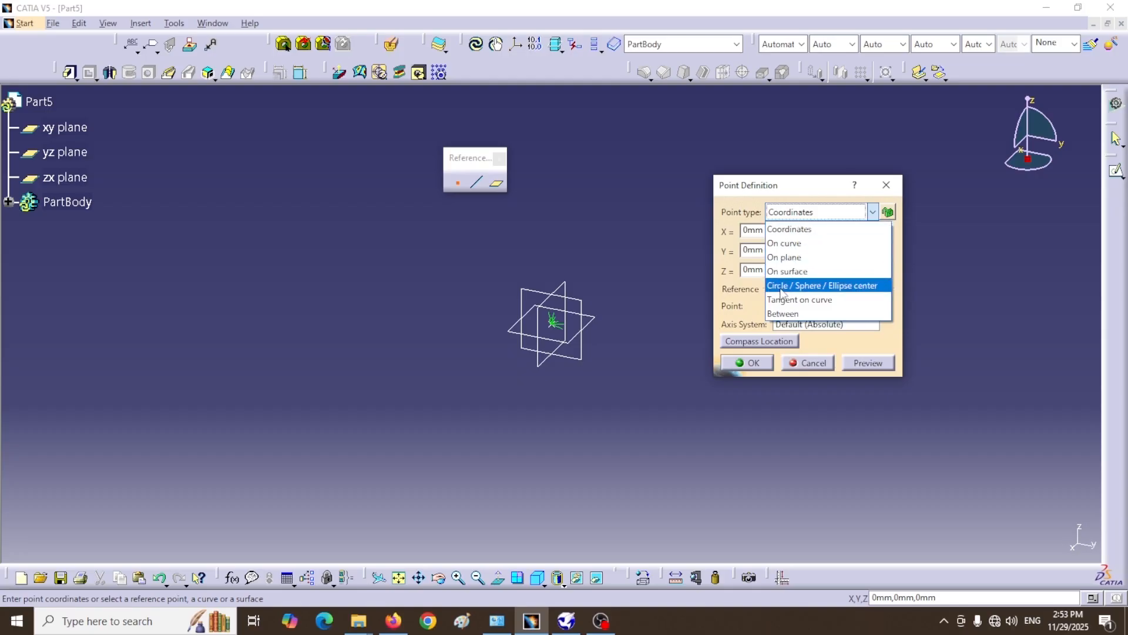
pyautogui.click(781, 218)
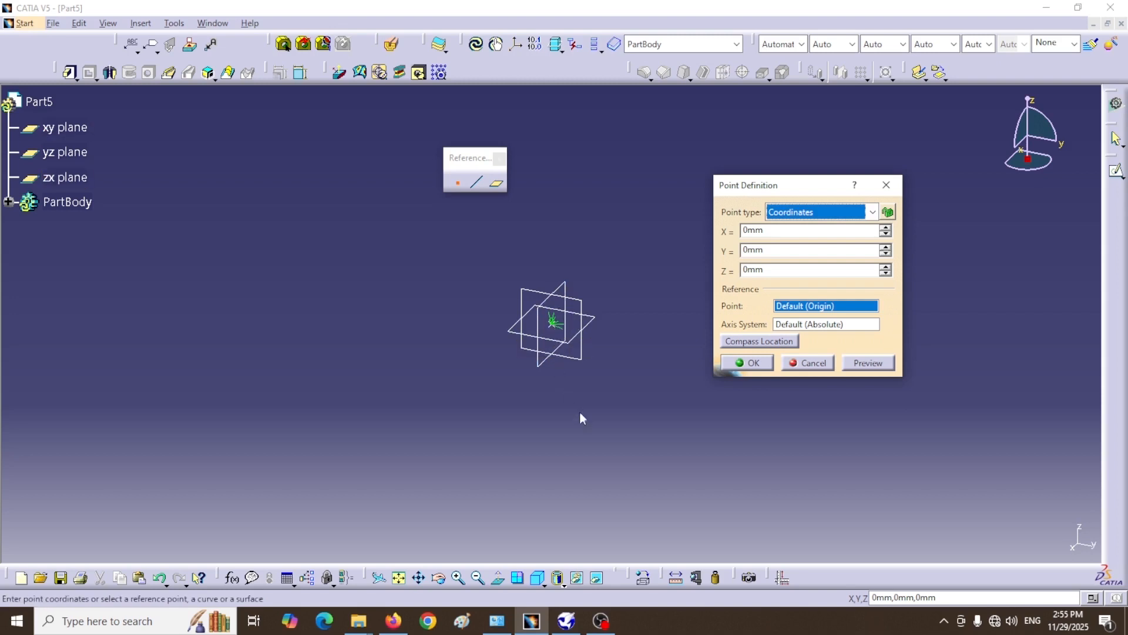
pyautogui.click(549, 324)
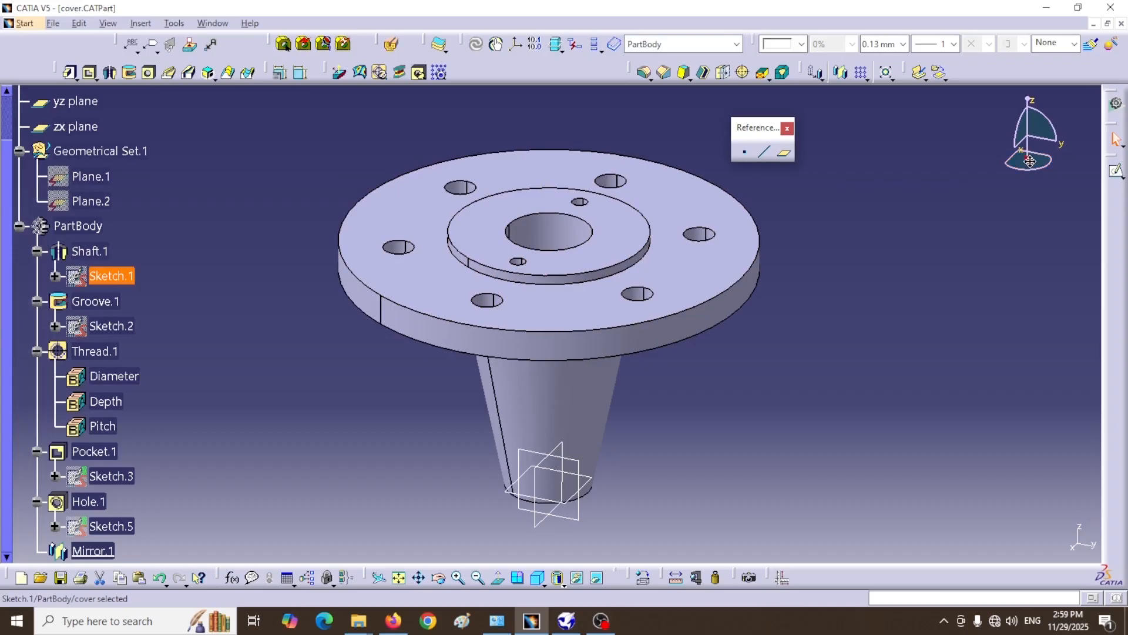
pyautogui.moveTo(1027, 159); pyautogui.dragTo(579, 195)
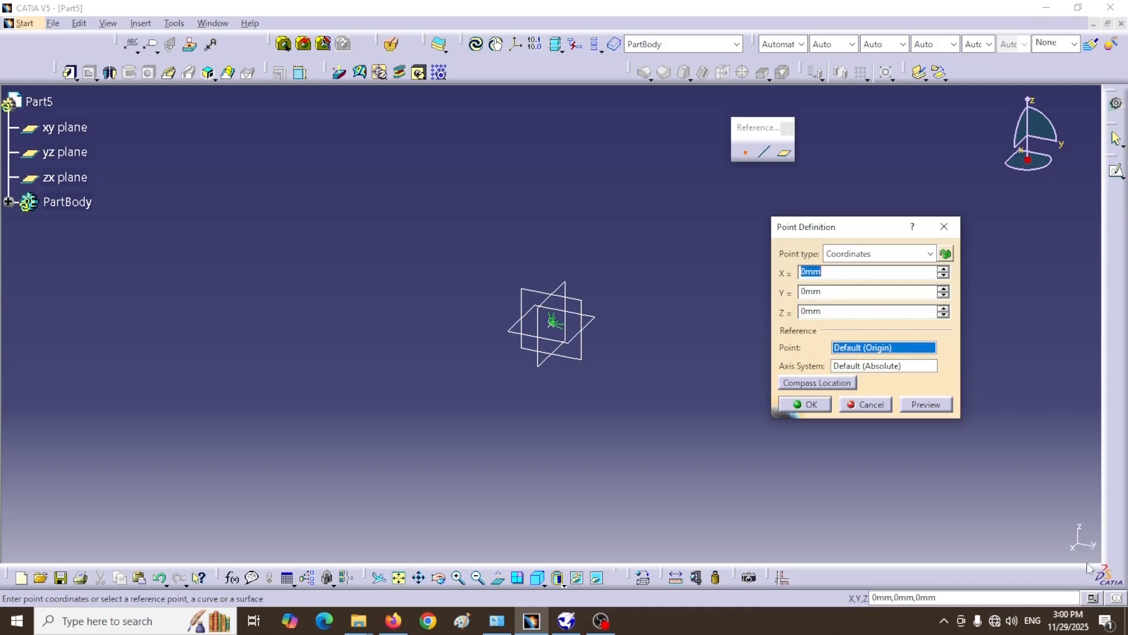
pyautogui.click(815, 405)
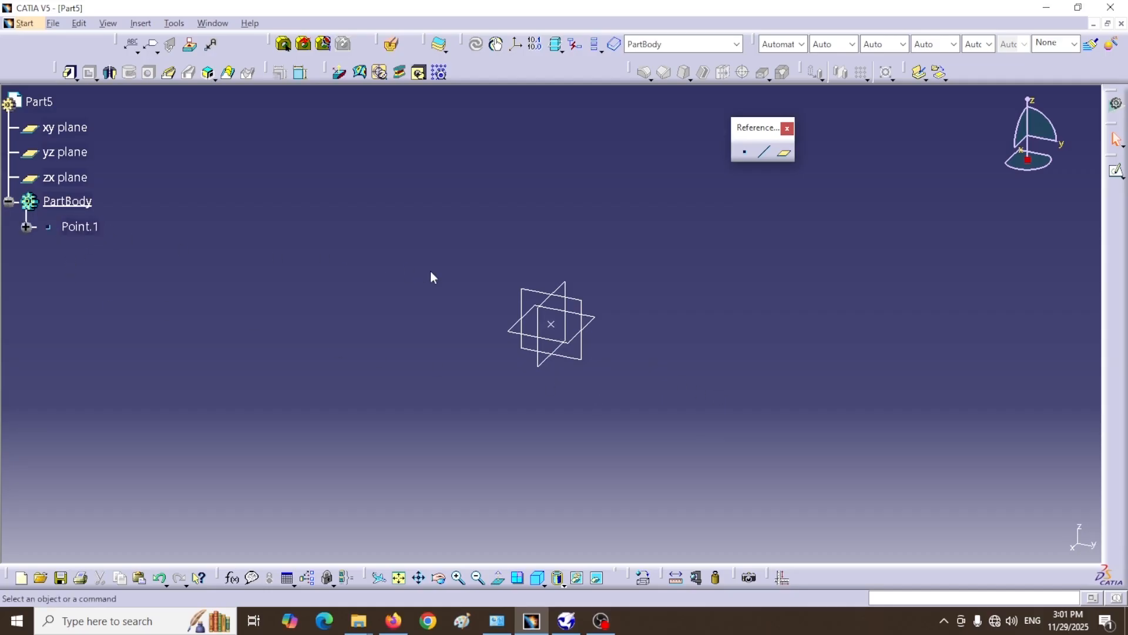
# Step: Define a second coordinate point from the origin with X 30 mm, Y 20 mm and Z 20 mm
pyautogui.click(744, 152)
pyautogui.moveTo(863, 234); pyautogui.dragTo(890, 245)
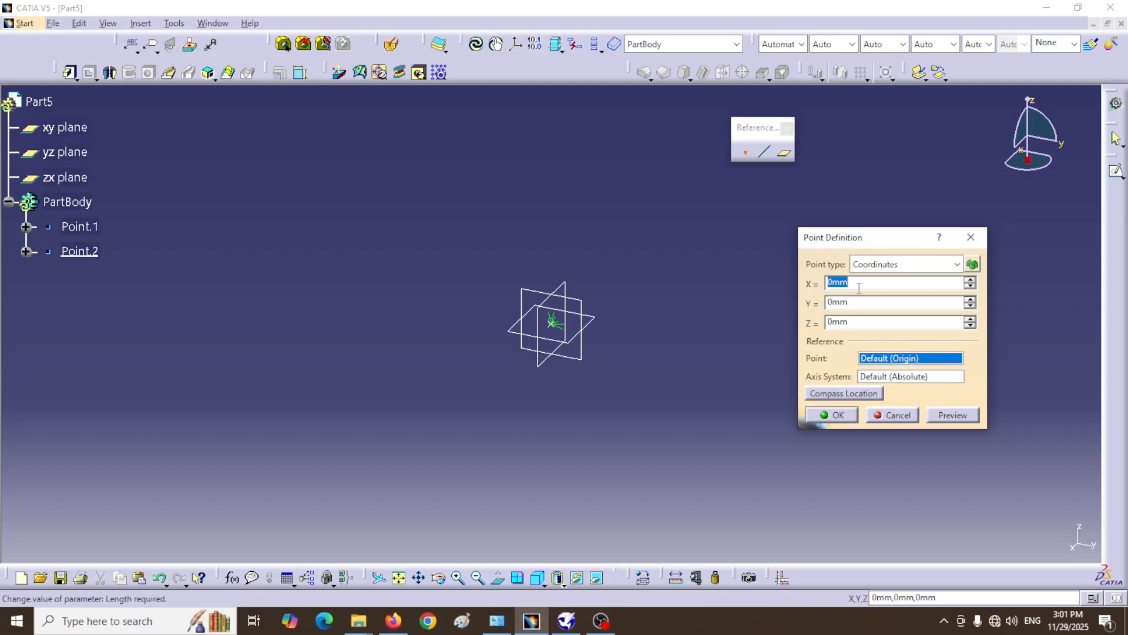
pyautogui.write('30')
pyautogui.press('Tab')
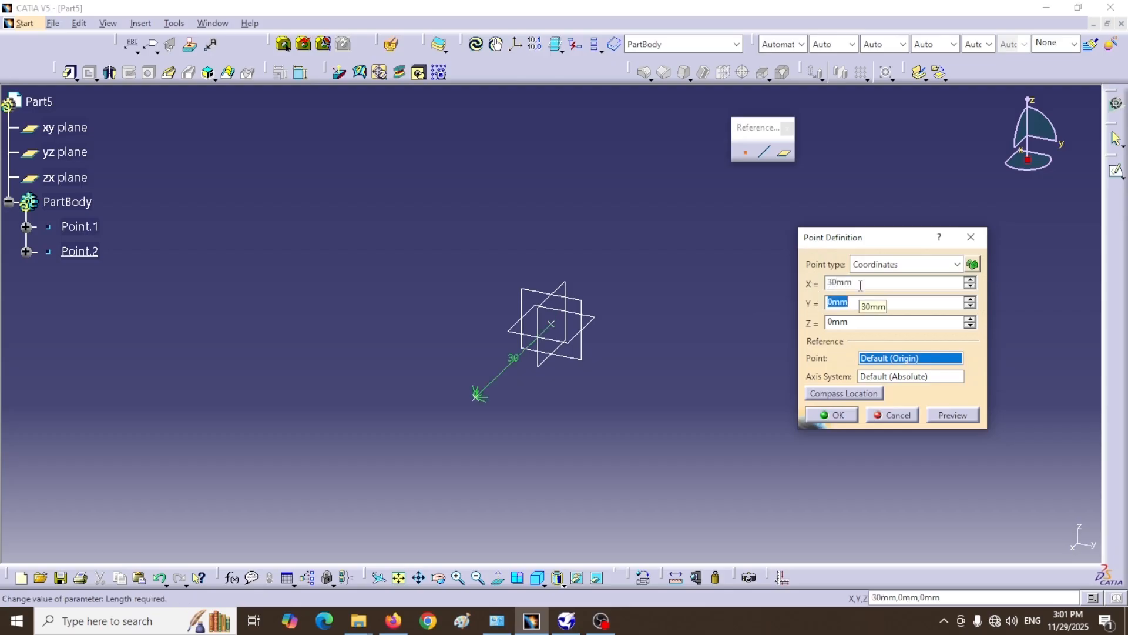
pyautogui.write('20')
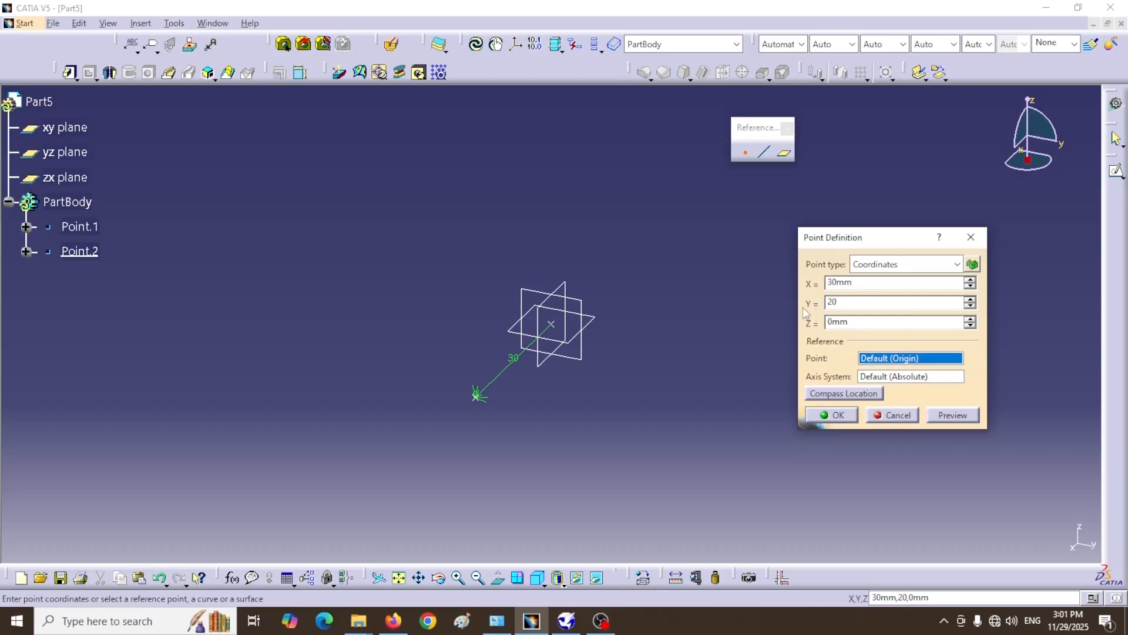
pyautogui.press('Tab')
pyautogui.write('20')
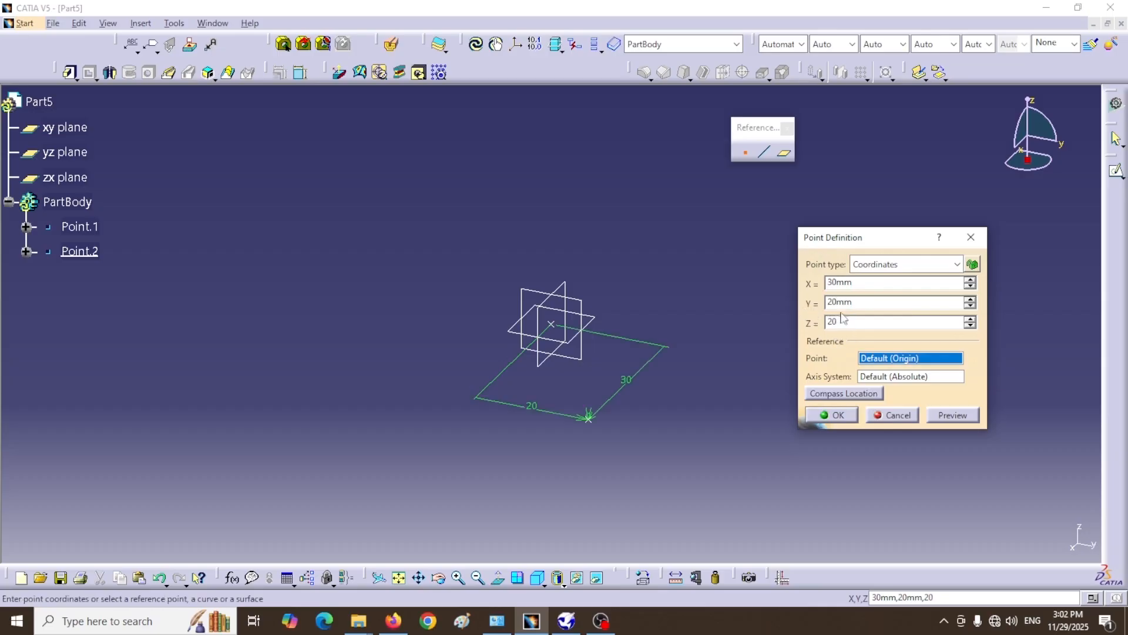
pyautogui.click(859, 283)
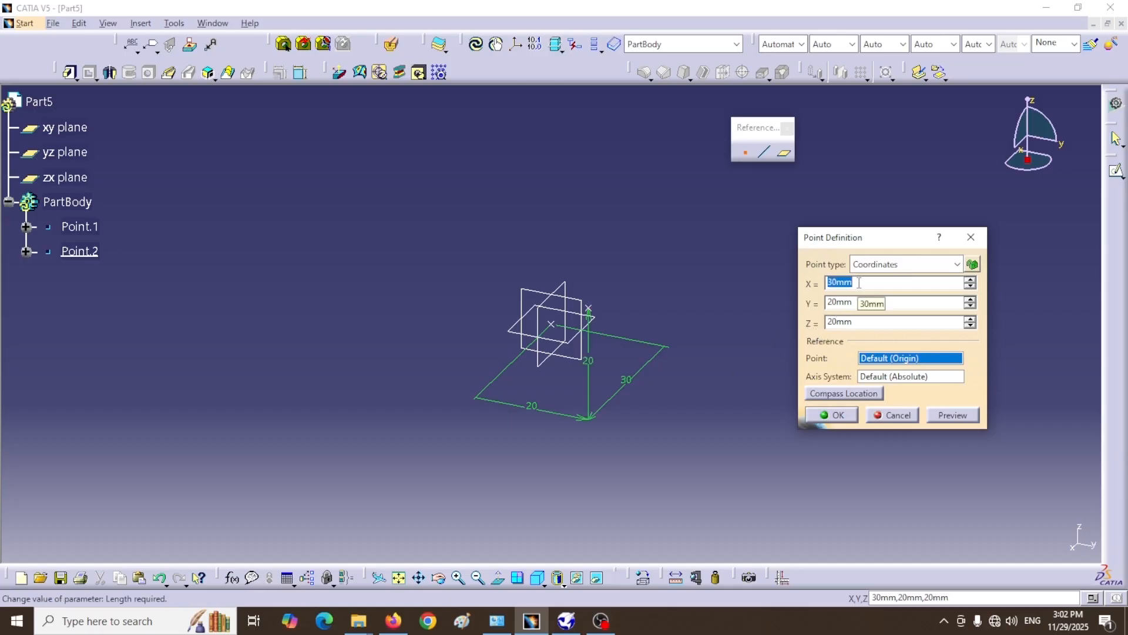
pyautogui.press('Tab')
pyautogui.press('Tab')
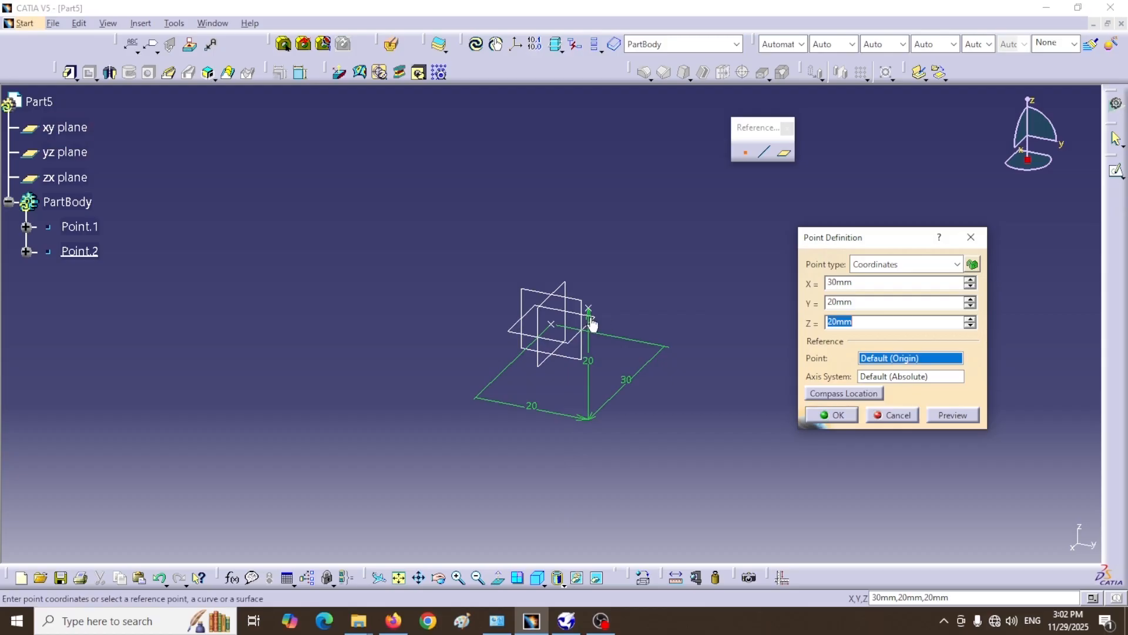
pyautogui.keyDown('ctrl'); pyautogui.moveTo(650, 311); pyautogui.dragTo(525, 233, button='middle'); pyautogui.keyUp('ctrl')
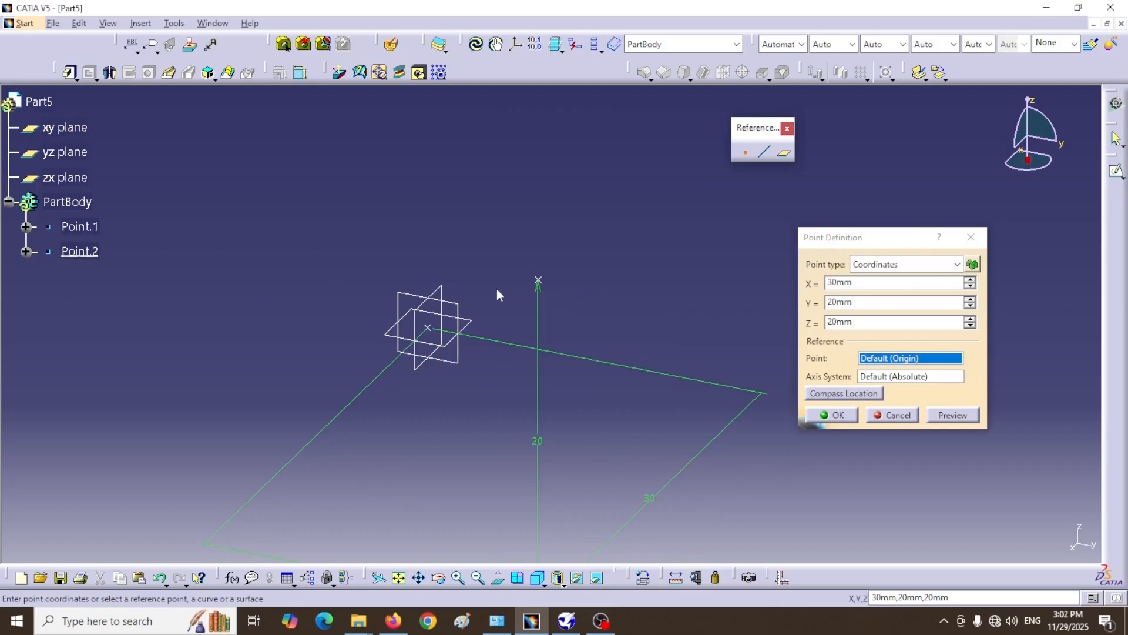
pyautogui.moveTo(496, 289); pyautogui.dragTo(531, 187, button='middle')
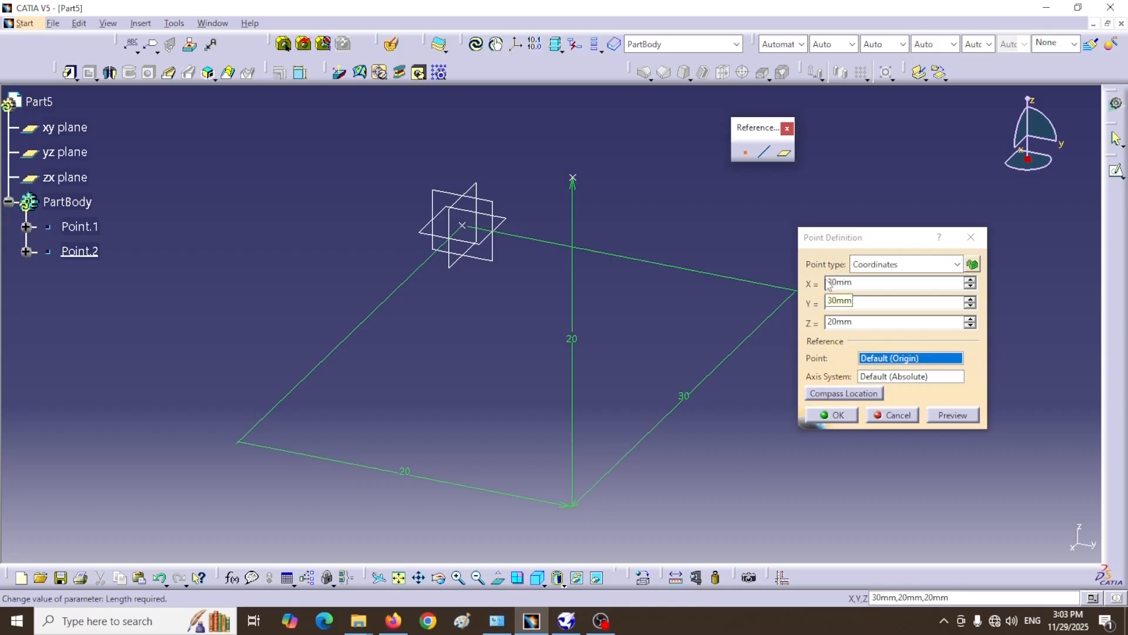
# Step: Set the second point's X coordinate to -30 mm and create the point
pyautogui.doubleClick(858, 283)
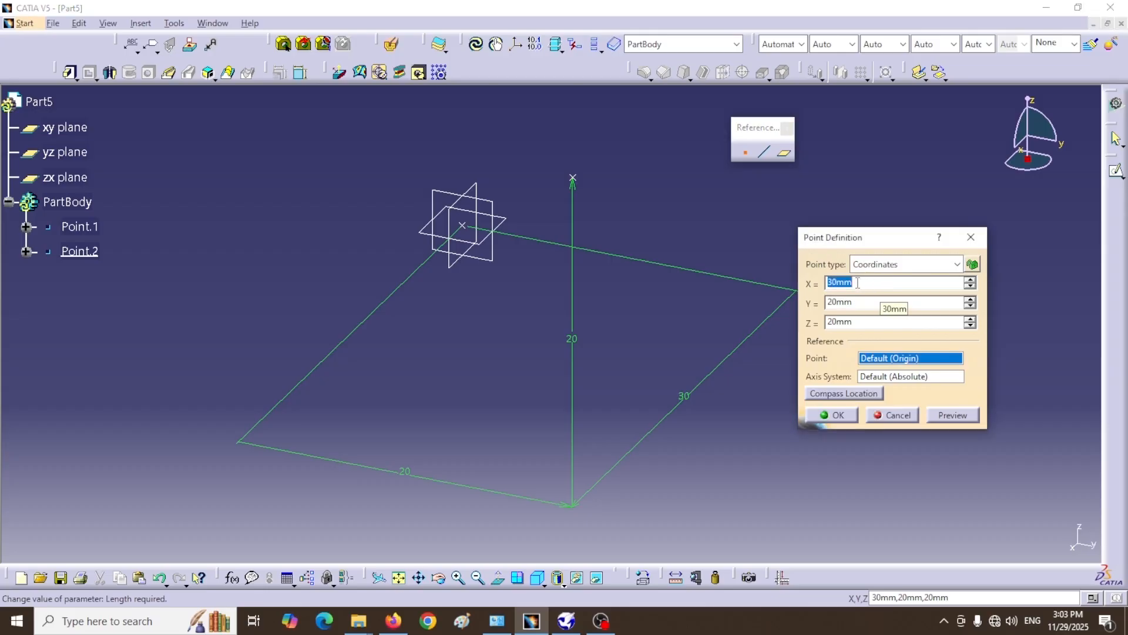
pyautogui.write('30')
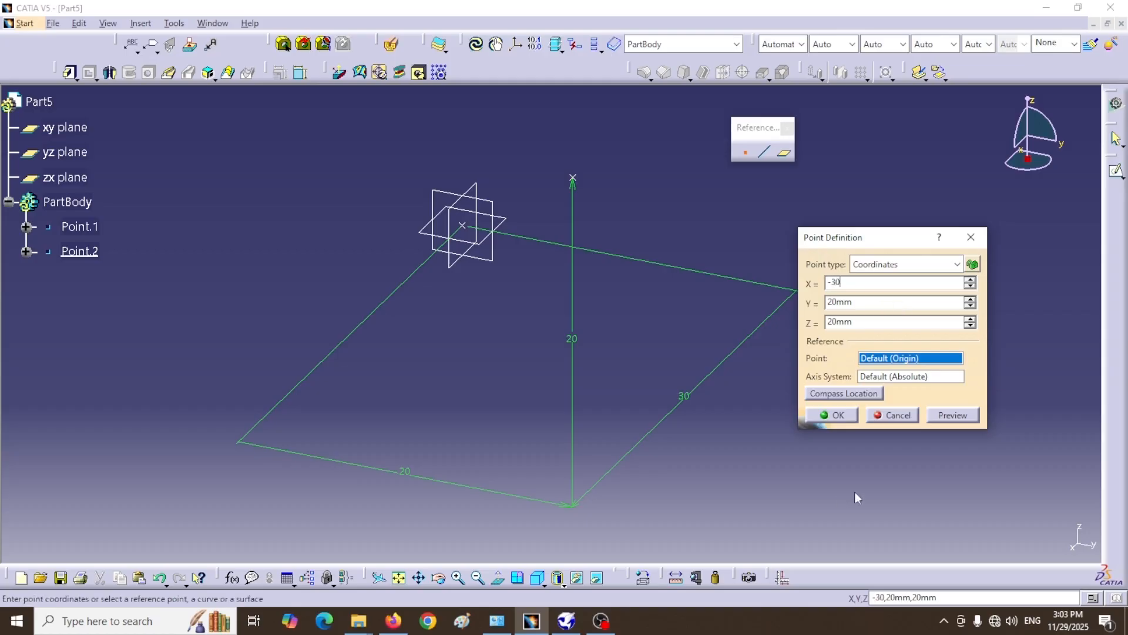
pyautogui.click(832, 415)
pyautogui.moveTo(734, 382)
pyautogui.mouseDown(button='middle')
pyautogui.moveTo(733, 496)
pyautogui.moveTo(703, 407)
pyautogui.mouseUp(button='middle')
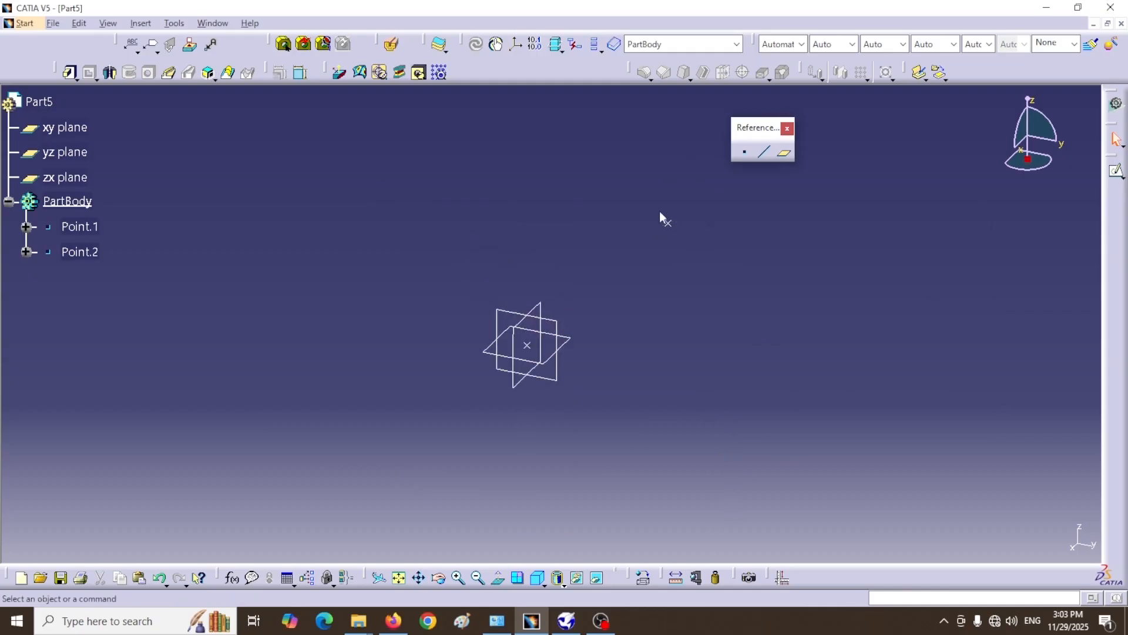
# Step: Show the reference planes and both points in the top view
pyautogui.click(542, 583)
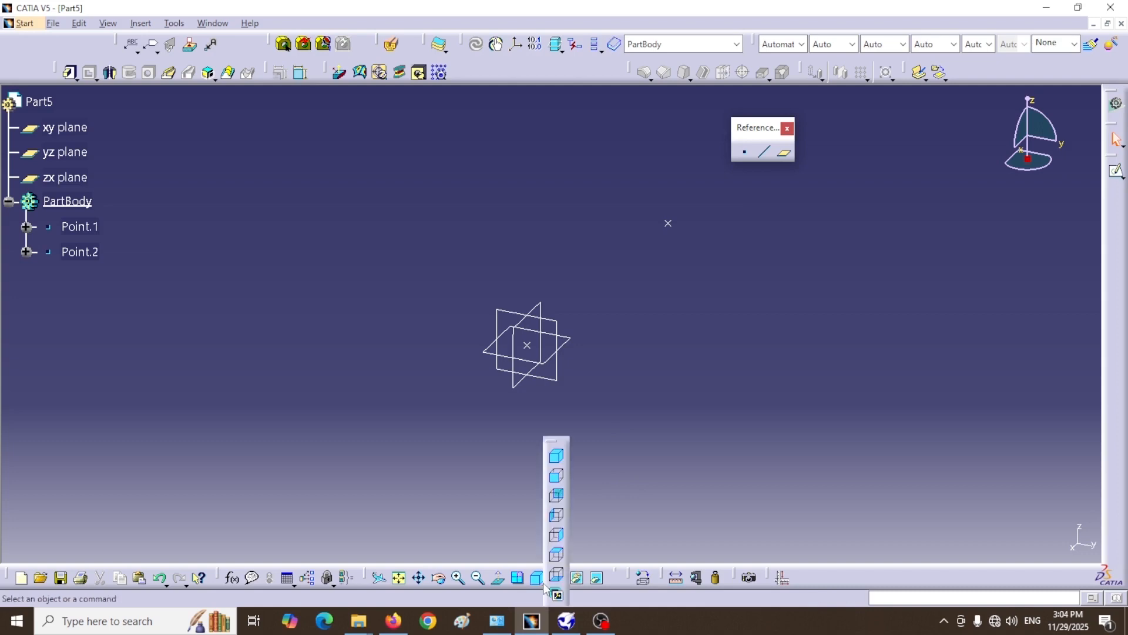
pyautogui.click(556, 555)
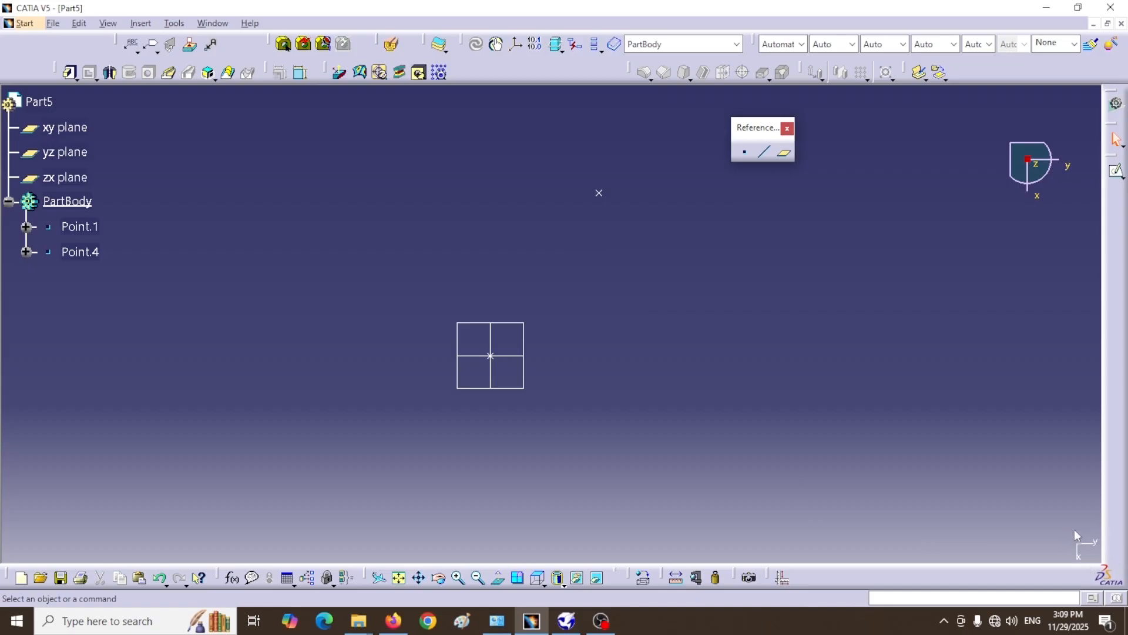
pyautogui.moveTo(1080, 517); pyautogui.dragTo(1097, 524, button='middle')
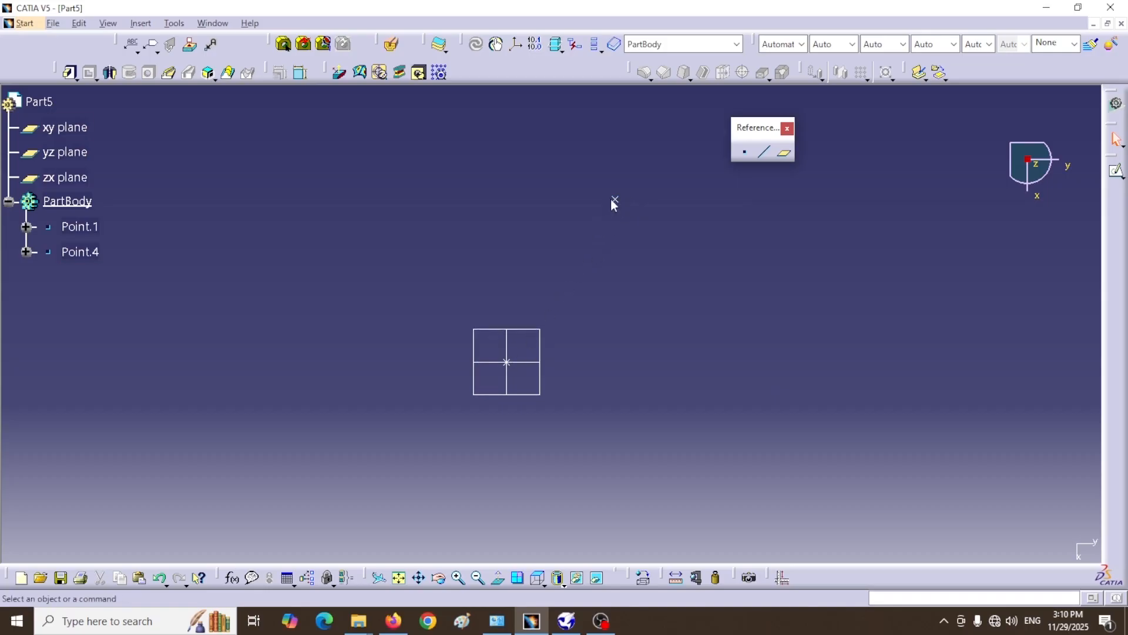
# Step: Create a point of type Between, from the origin point to the offset point, with ratio 0
pyautogui.click(745, 152)
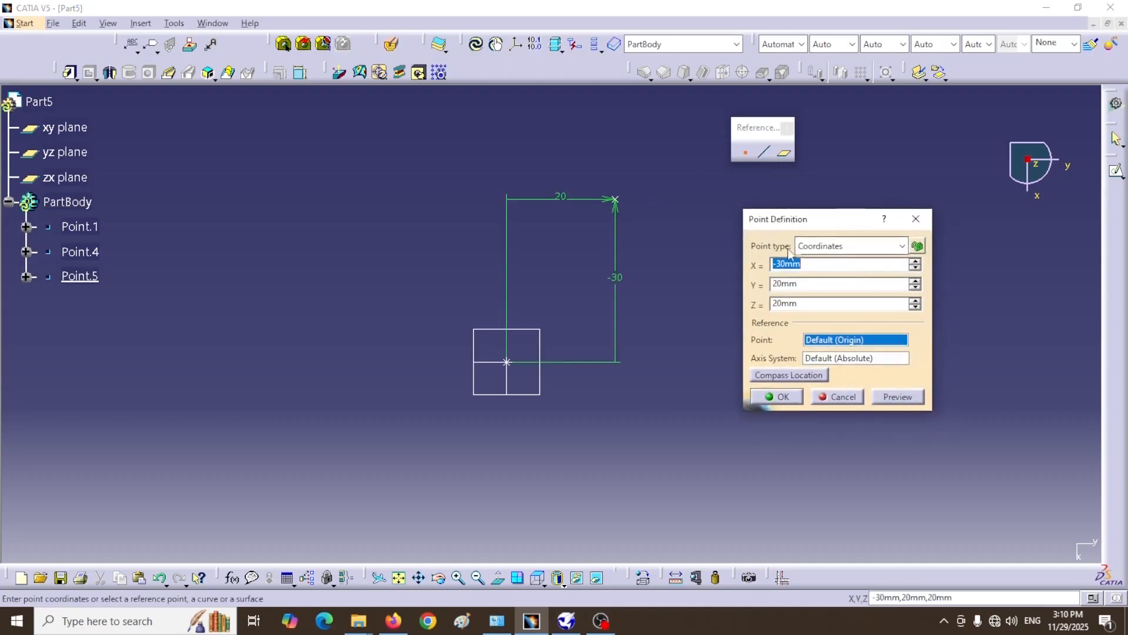
pyautogui.click(902, 246)
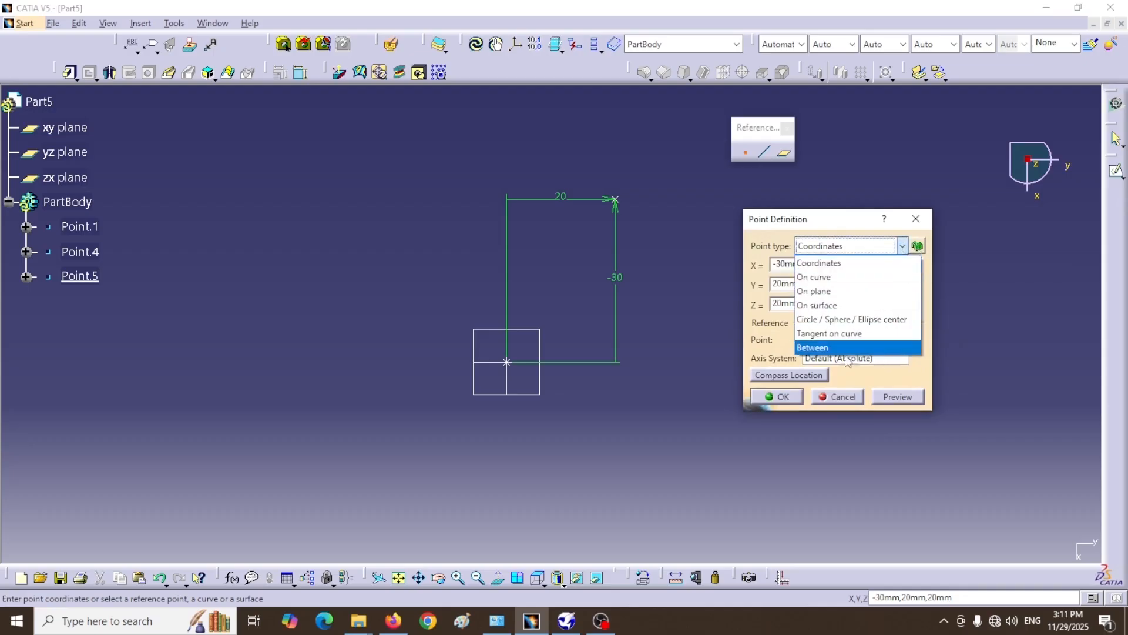
pyautogui.click(813, 348)
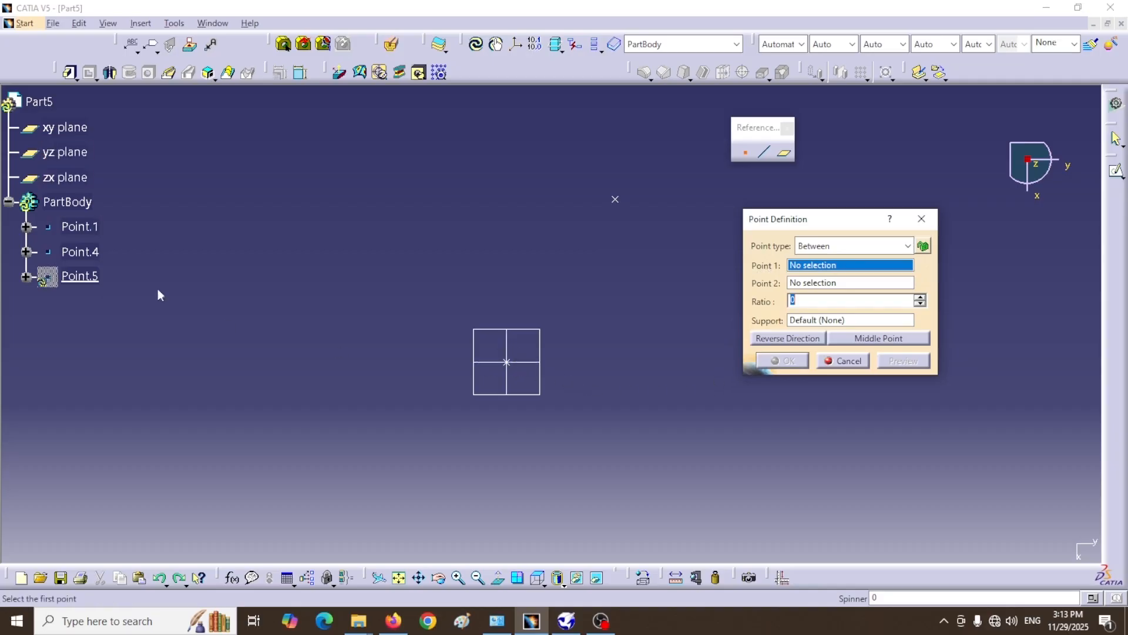
pyautogui.click(509, 362)
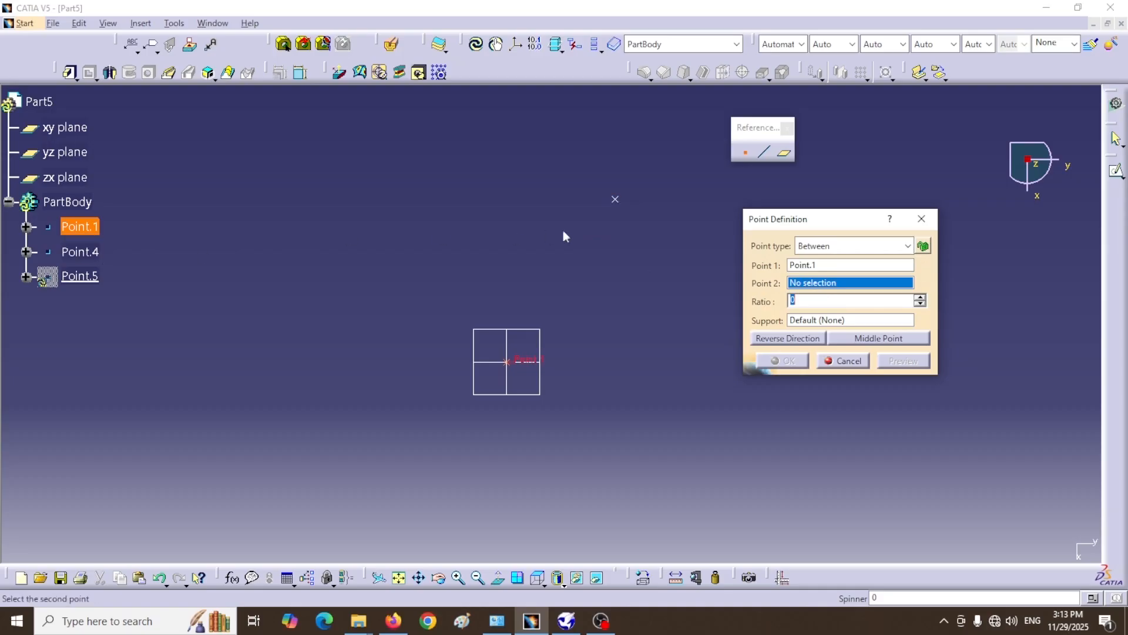
pyautogui.click(616, 199)
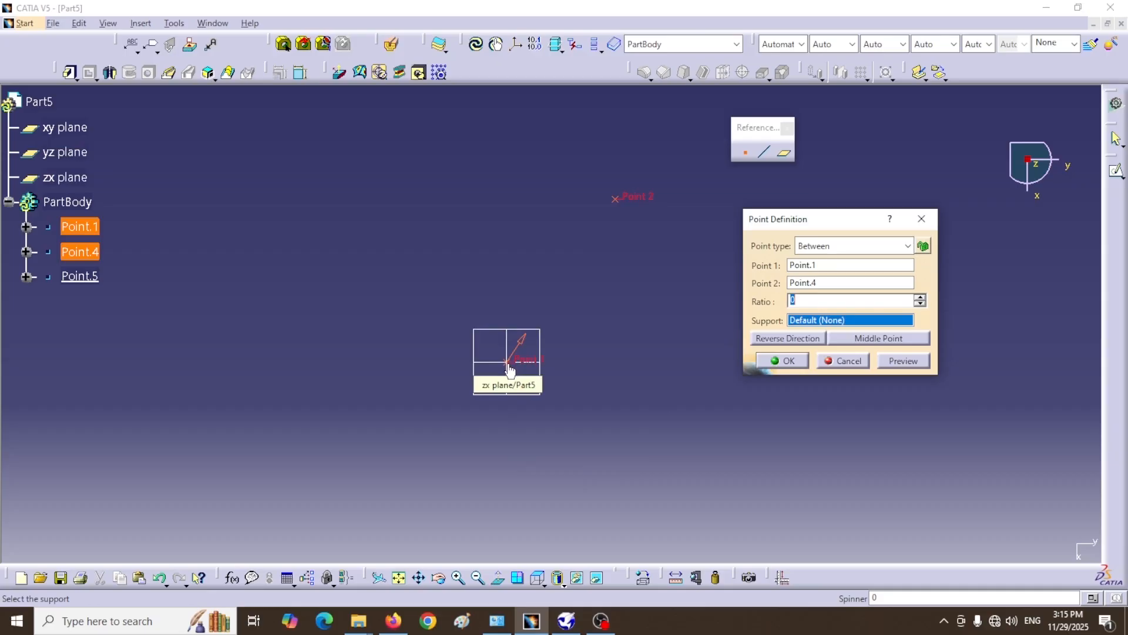
pyautogui.click(779, 359)
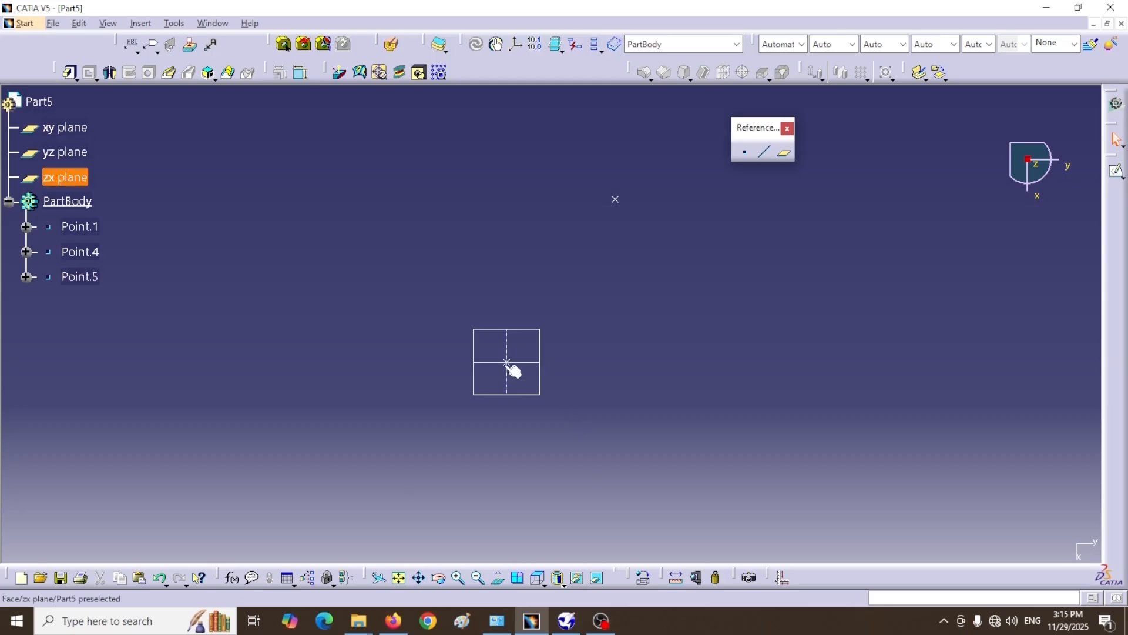
# Step: Edit the Between point to sit at the middle with ratio 0.5, and collapse its entry in the tree
pyautogui.doubleClick(79, 276)
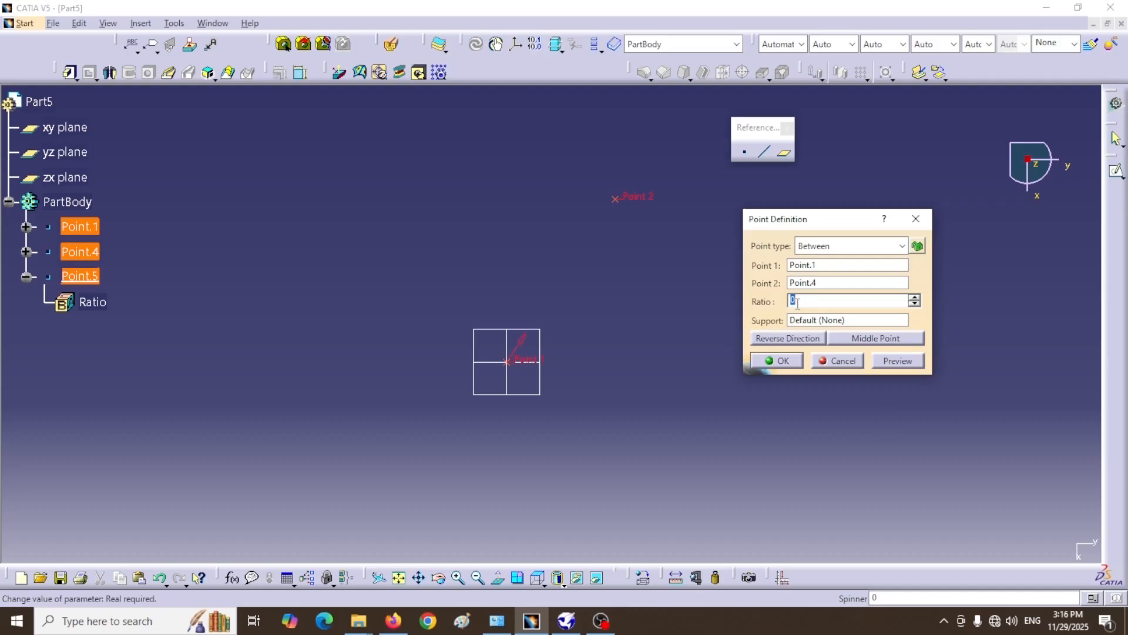
pyautogui.write('1')
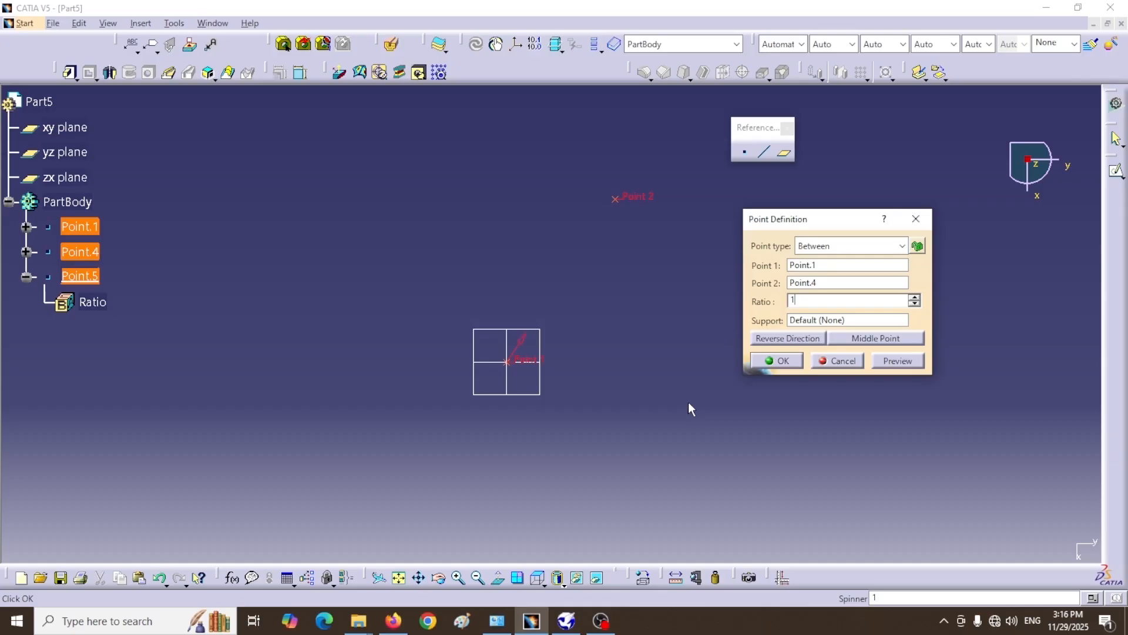
pyautogui.doubleClick(798, 300)
pyautogui.write('0.5')
pyautogui.click(858, 341)
pyautogui.click(891, 361)
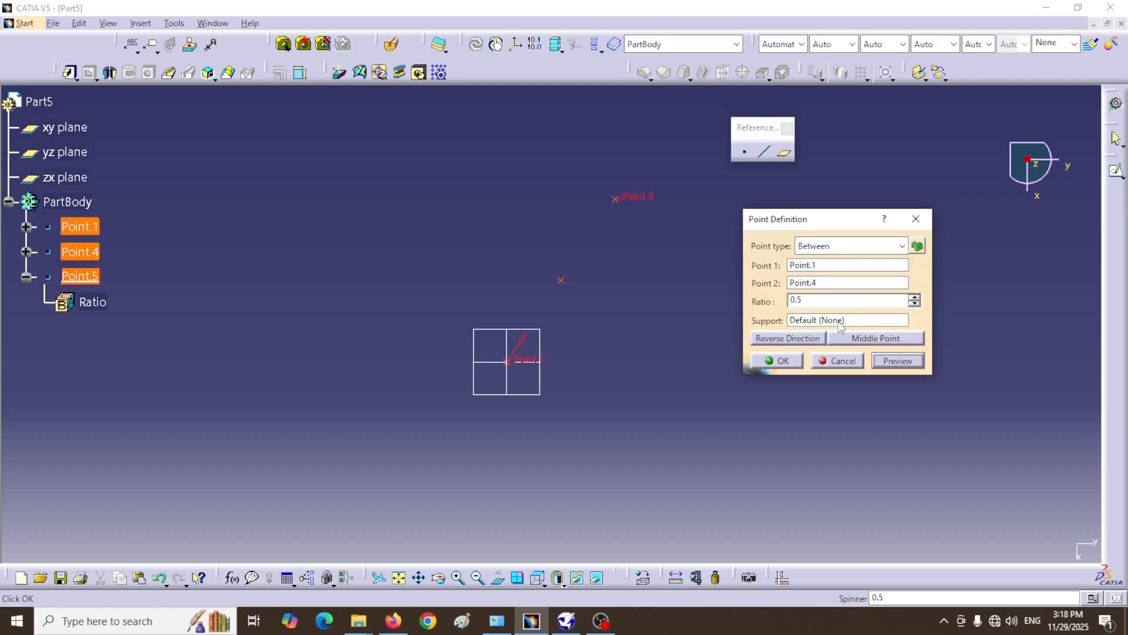
pyautogui.click(788, 360)
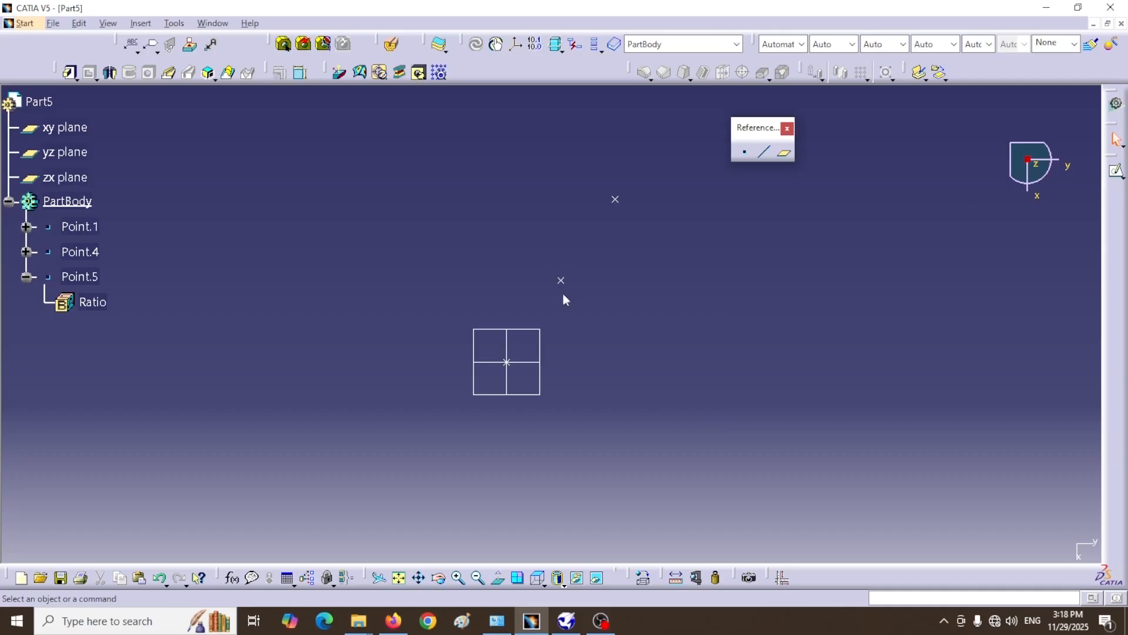
pyautogui.click(26, 276)
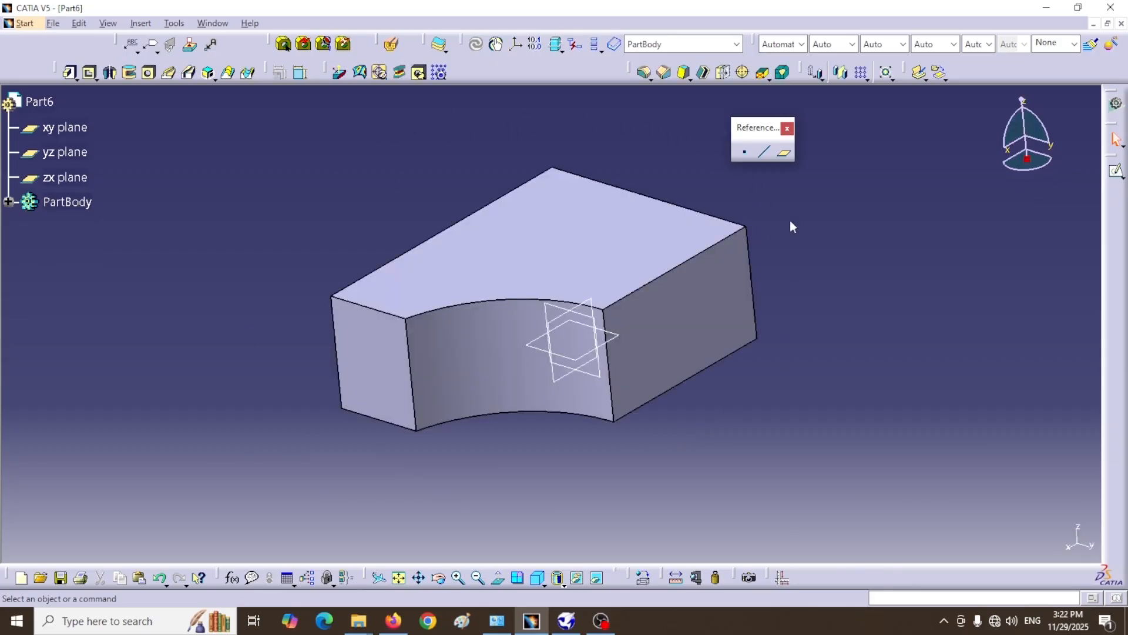
# Step: Try to create an On curve point on the top face's straight side edge, using Distance along direction with the adjacent vertical edge as direction
pyautogui.click(744, 152)
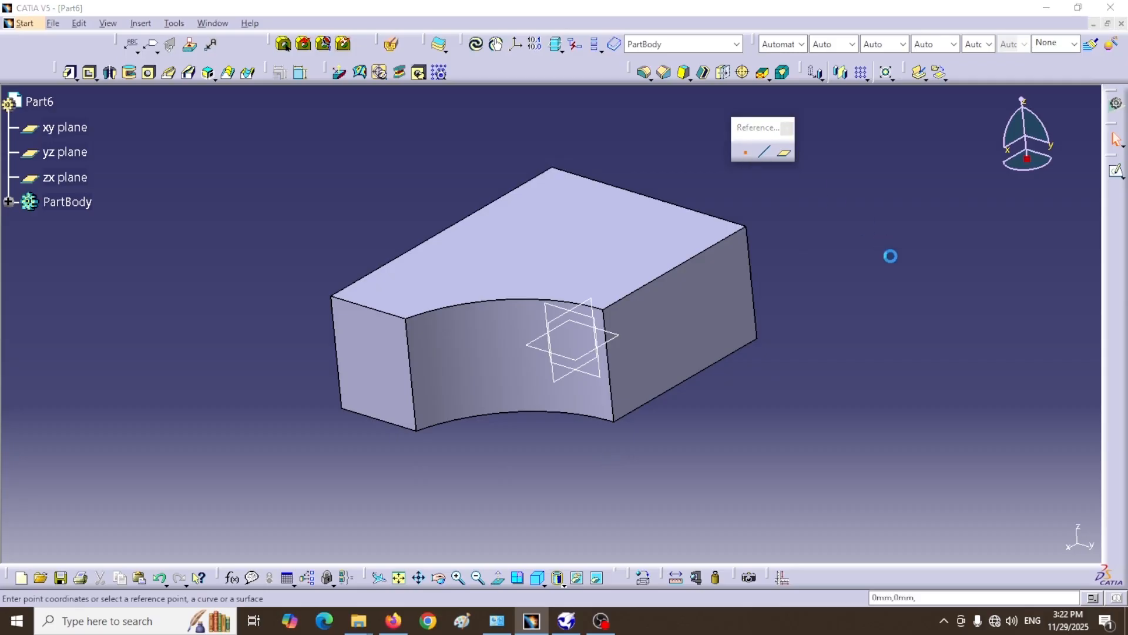
pyautogui.moveTo(859, 227); pyautogui.dragTo(924, 224)
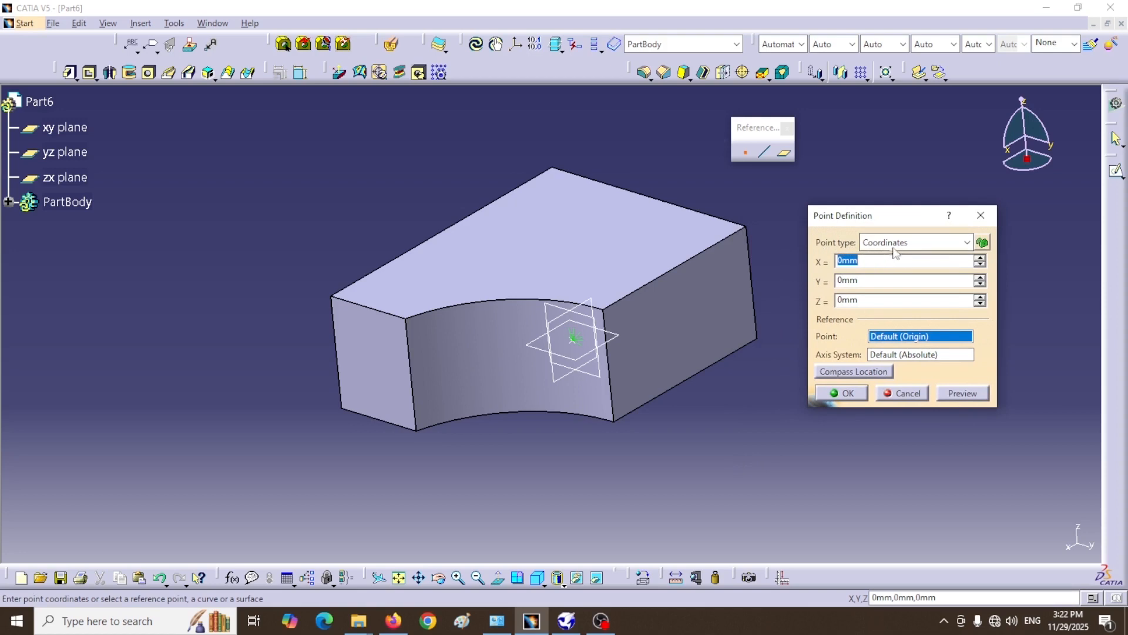
pyautogui.click(966, 243)
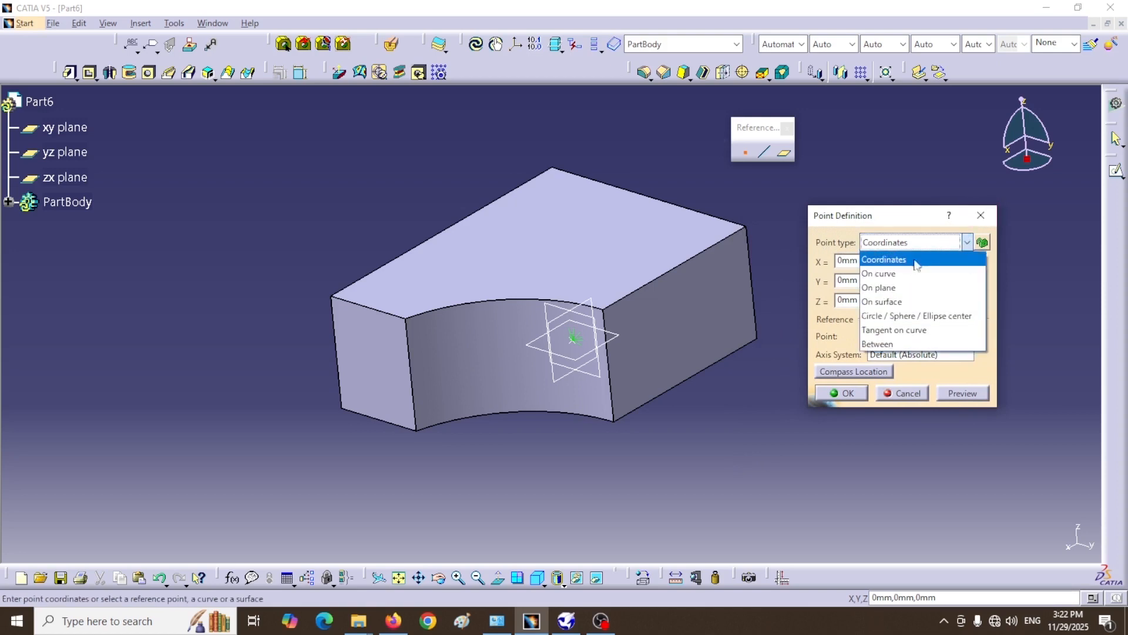
pyautogui.click(880, 273)
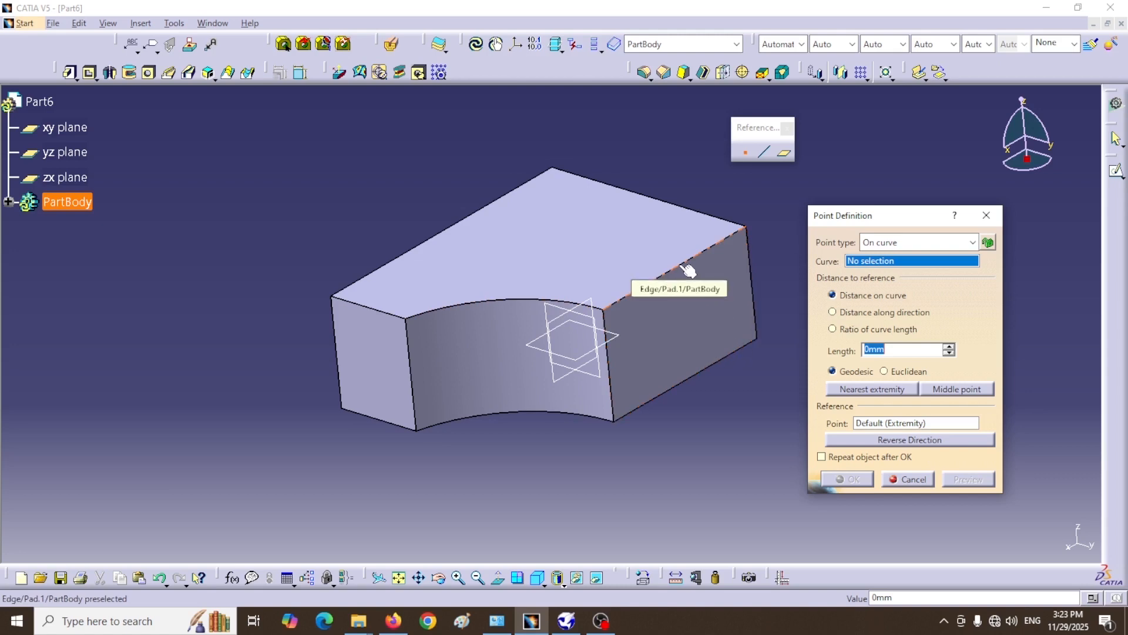
pyautogui.click(719, 246)
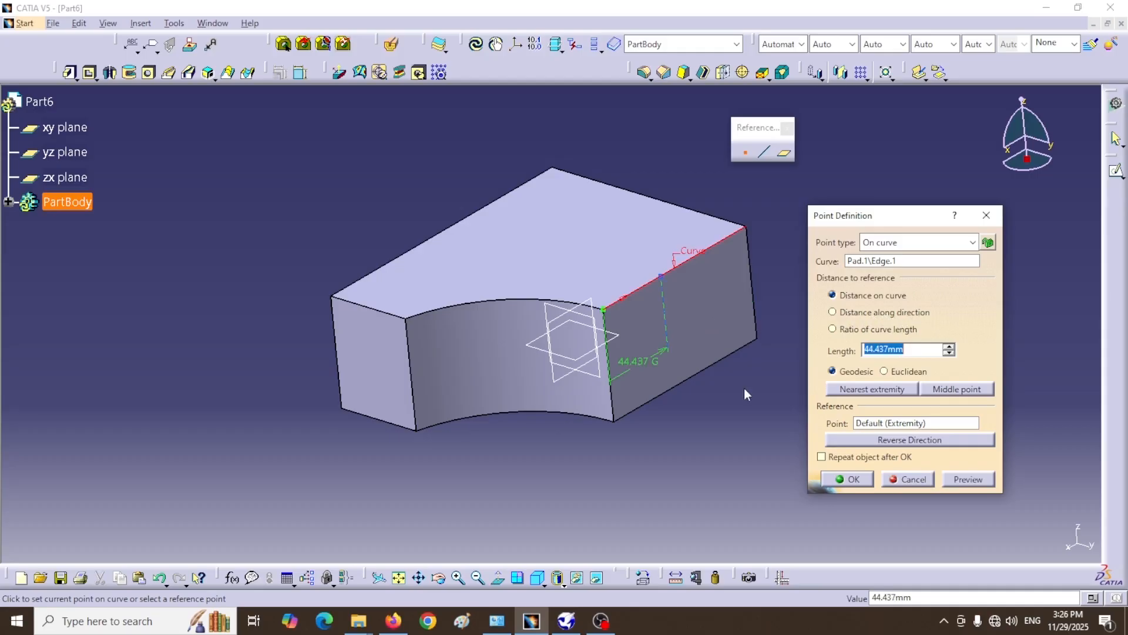
pyautogui.click(833, 312)
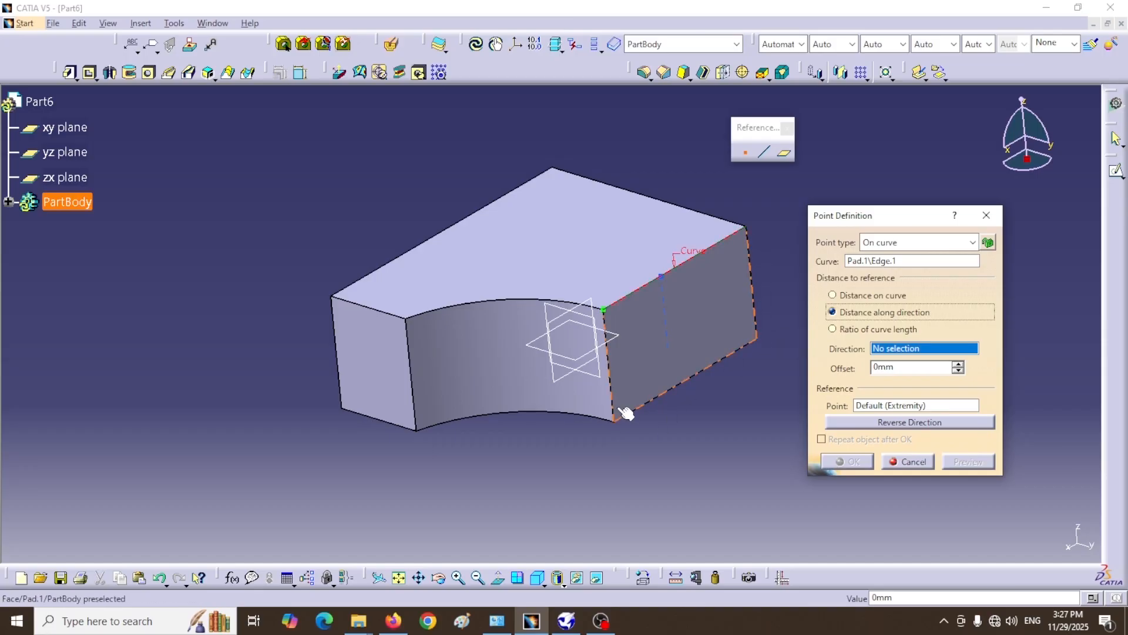
pyautogui.click(757, 304)
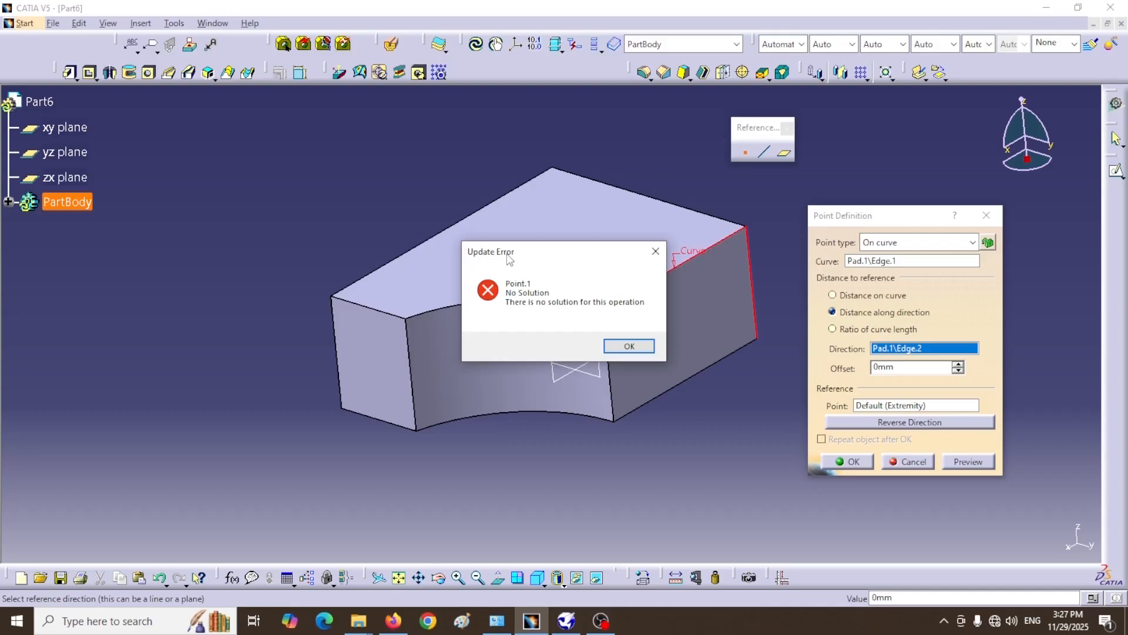
pyautogui.click(626, 346)
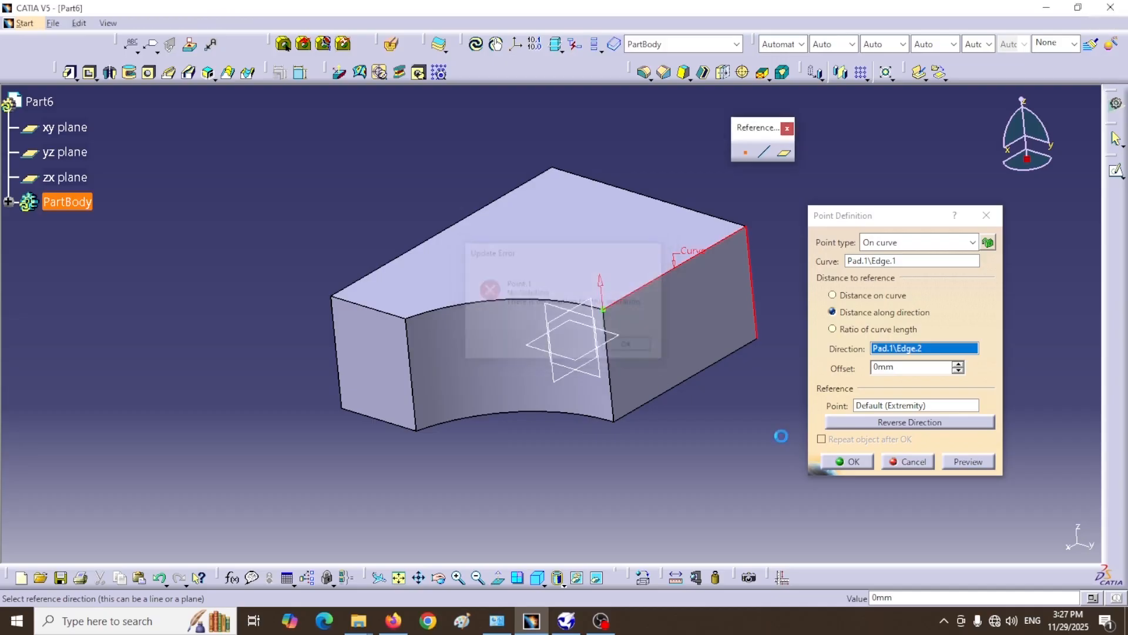
pyautogui.click(908, 460)
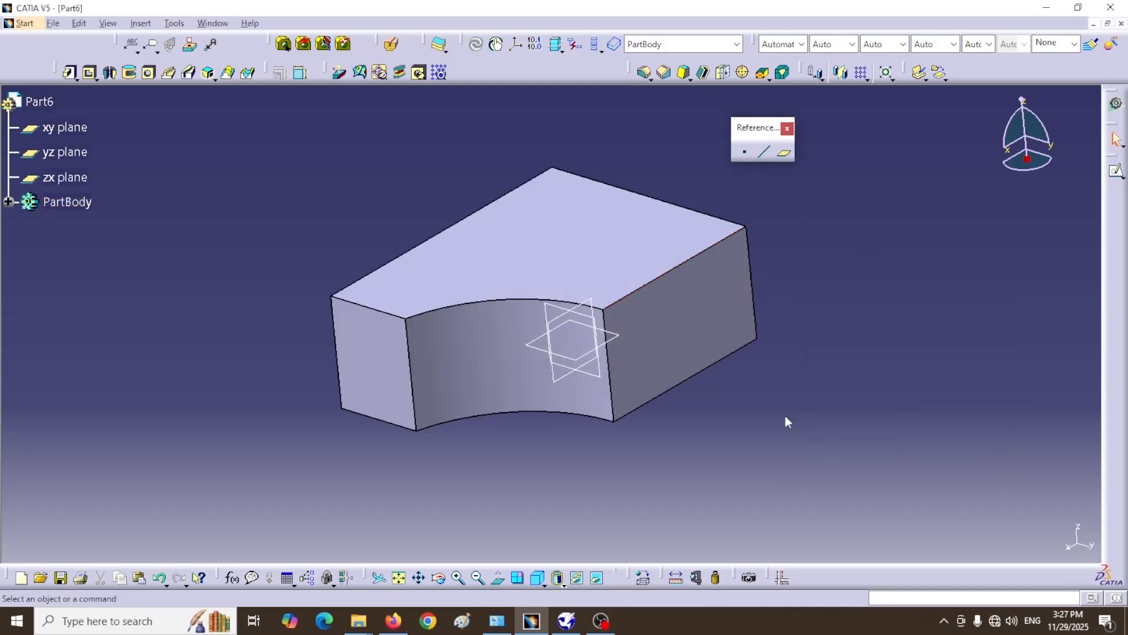
# Step: Sketch a single slanted line on the pad's top face, passing close to the sketch origin, and leave the sketch
pyautogui.click(573, 236)
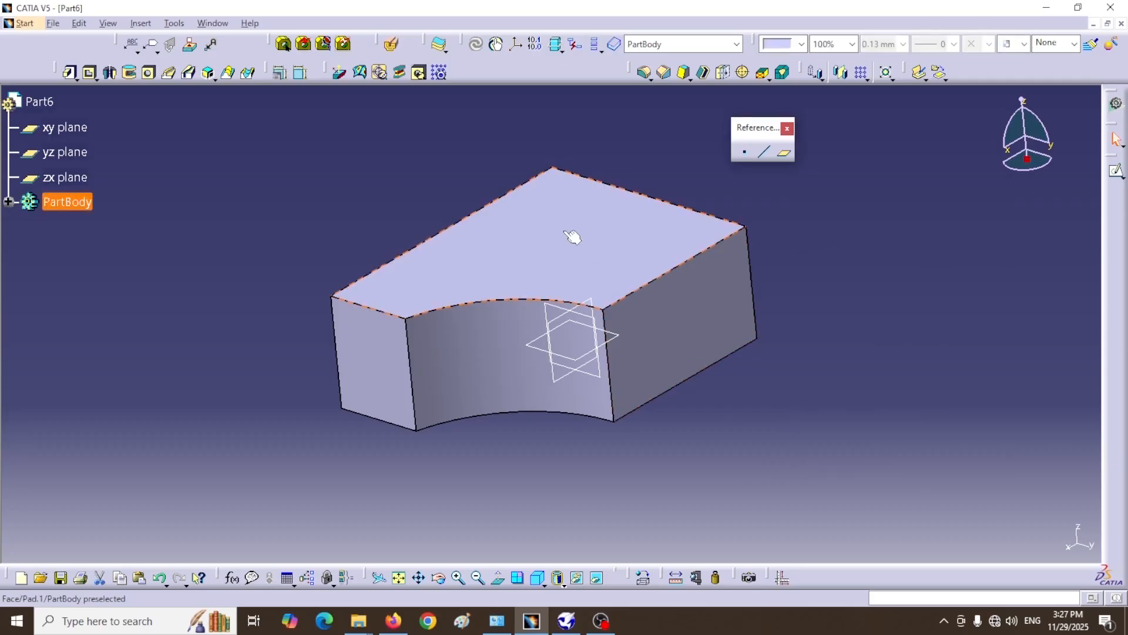
pyautogui.click(1116, 171)
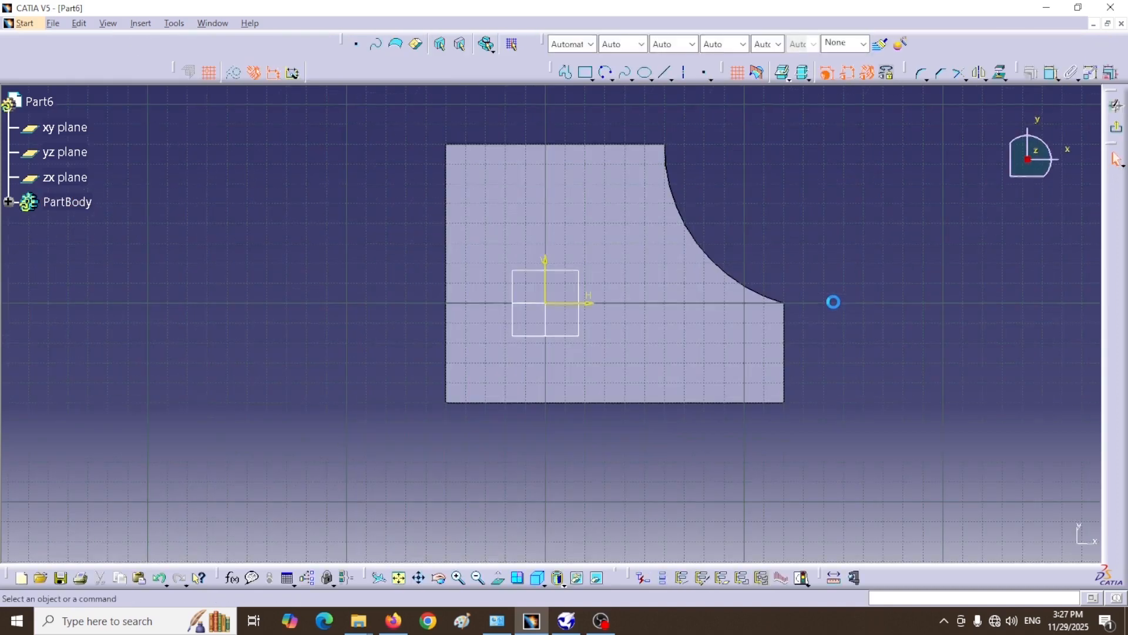
pyautogui.click(665, 72)
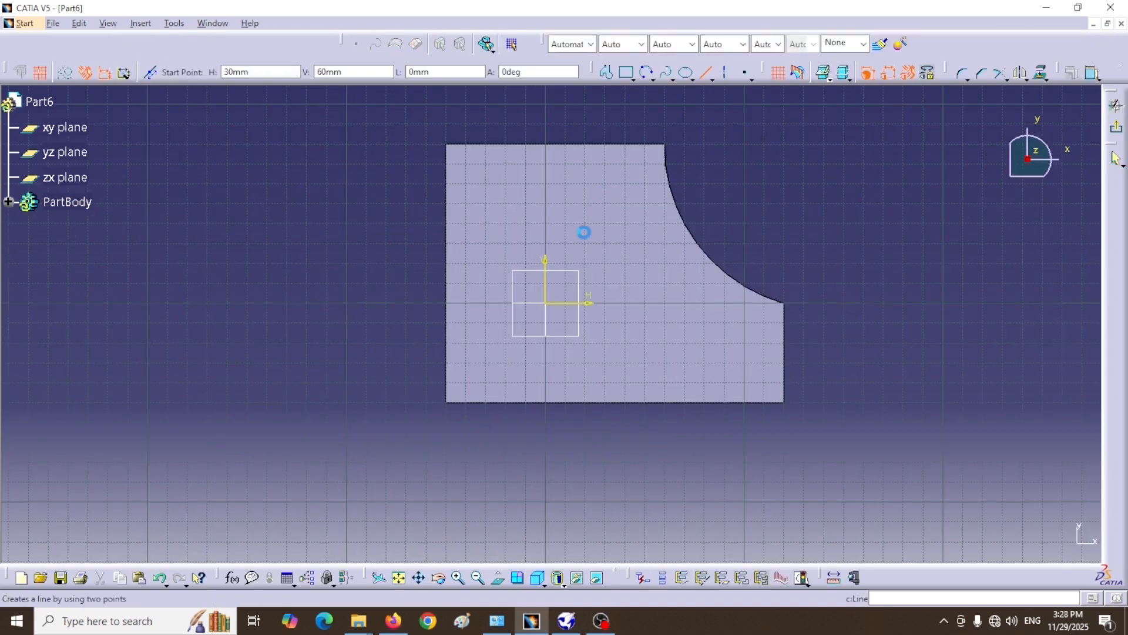
pyautogui.click(585, 242)
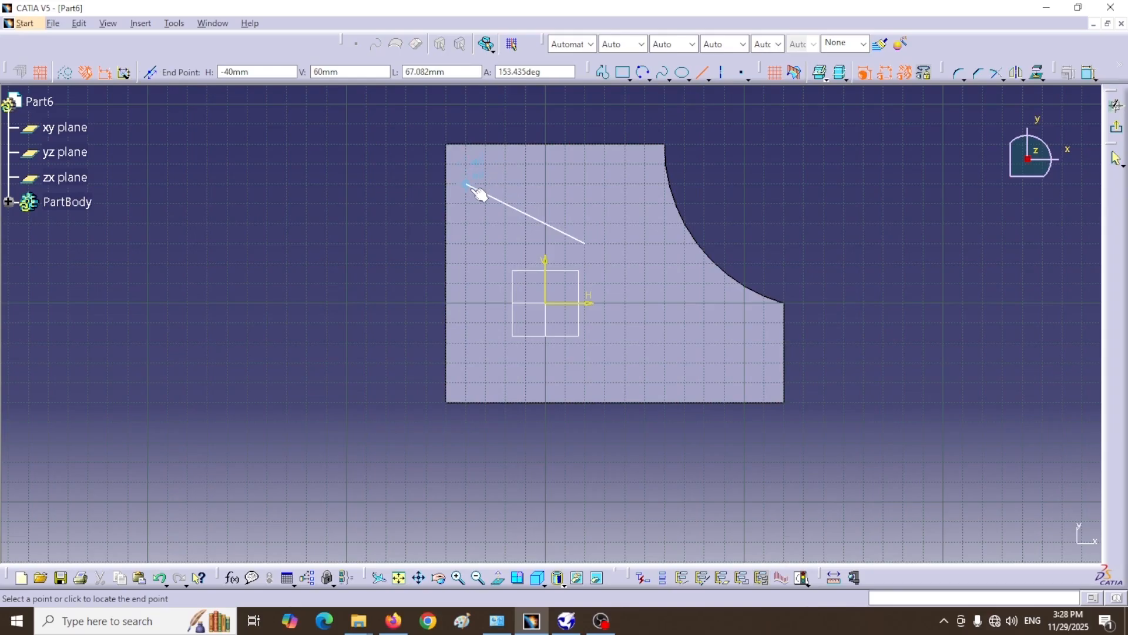
pyautogui.click(468, 323)
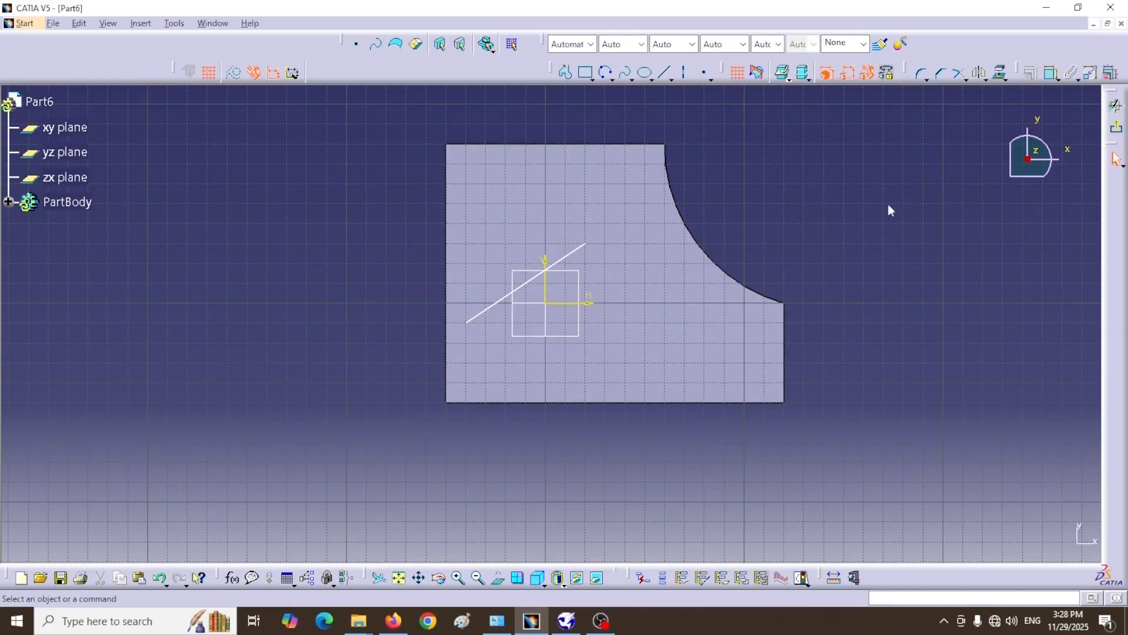
pyautogui.click(1116, 127)
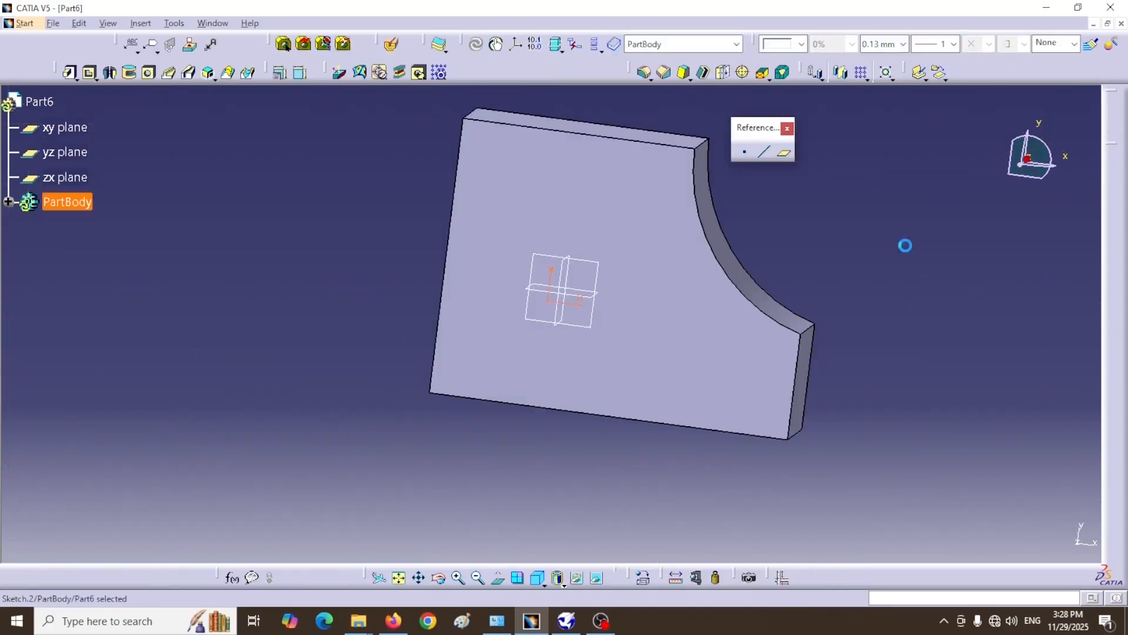
# Step: Define an On curve point on the top face's straight side edge, using Distance along direction with the sketched line as direction
pyautogui.click(744, 152)
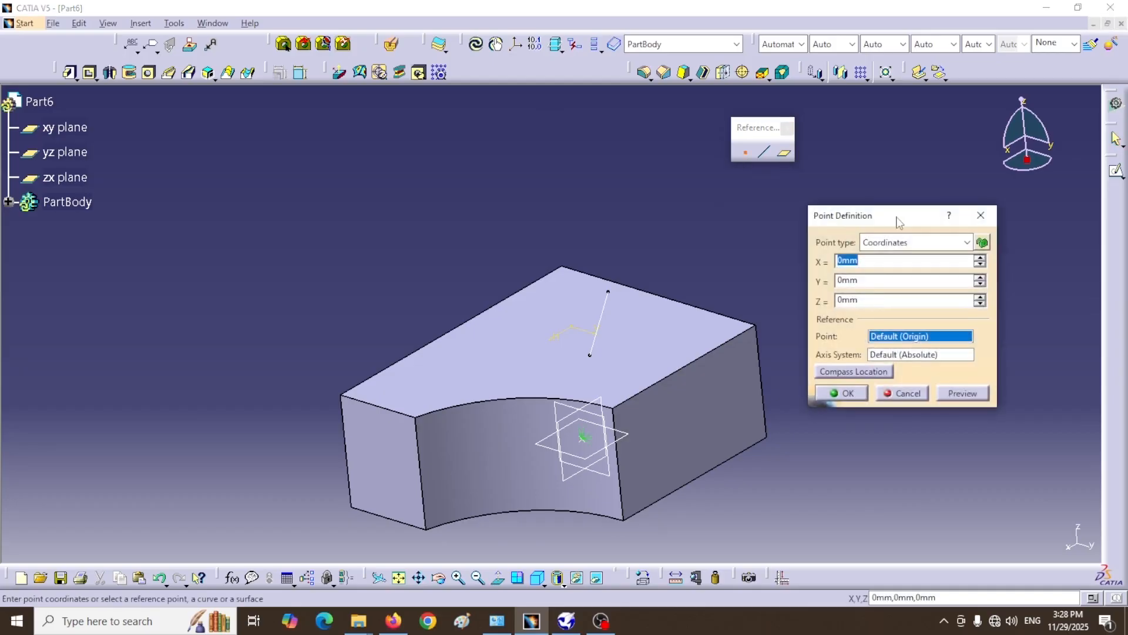
pyautogui.moveTo(894, 215); pyautogui.dragTo(910, 202)
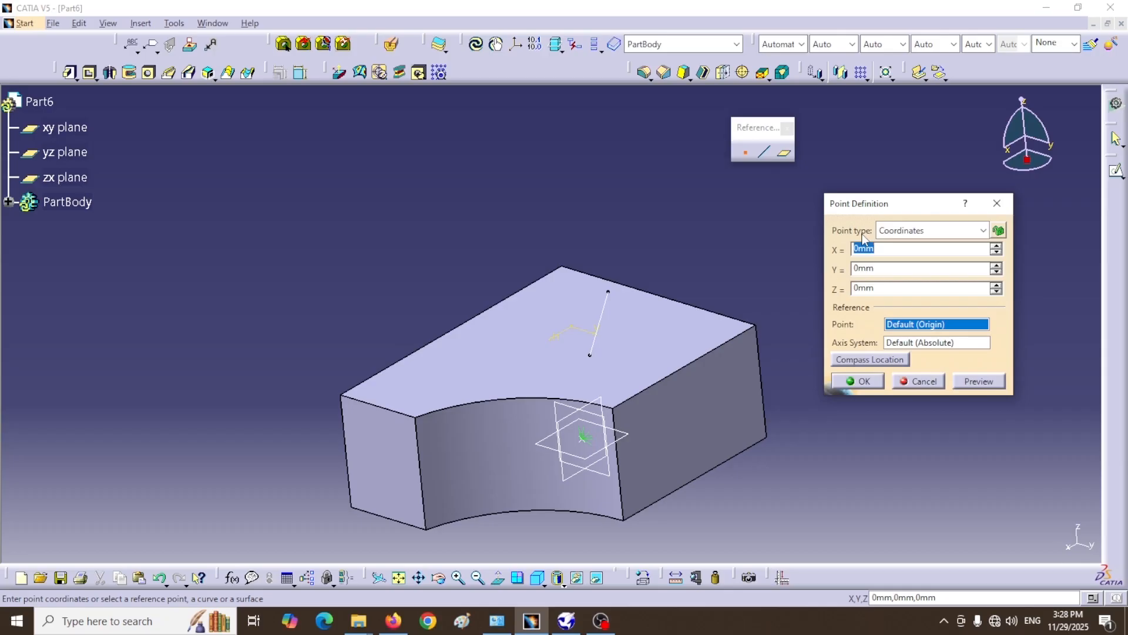
pyautogui.click(983, 231)
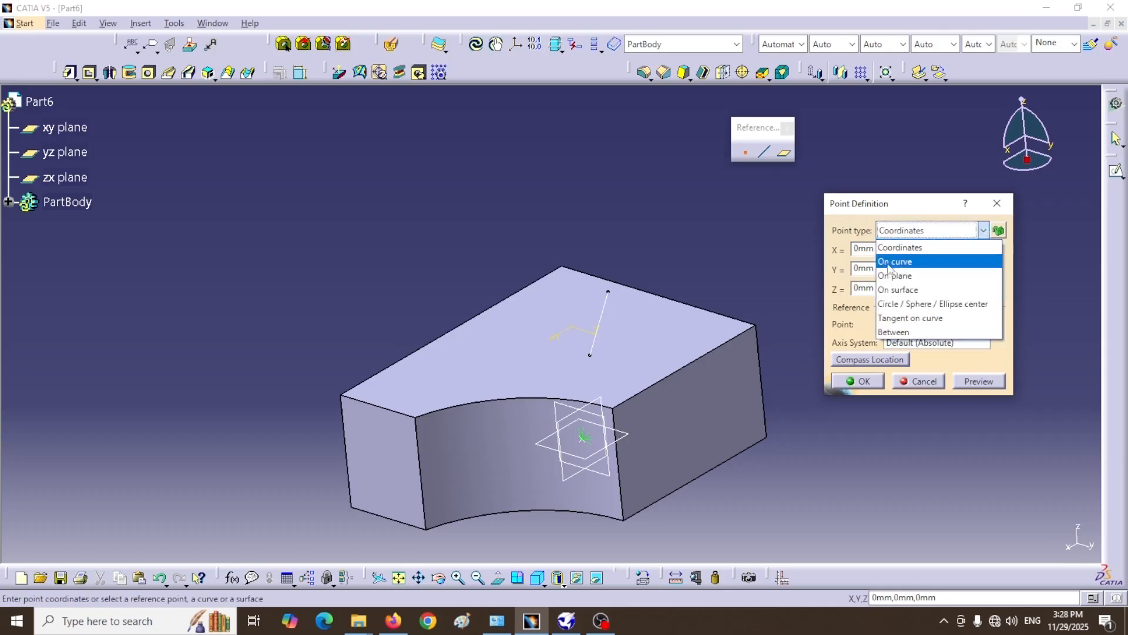
pyautogui.click(890, 262)
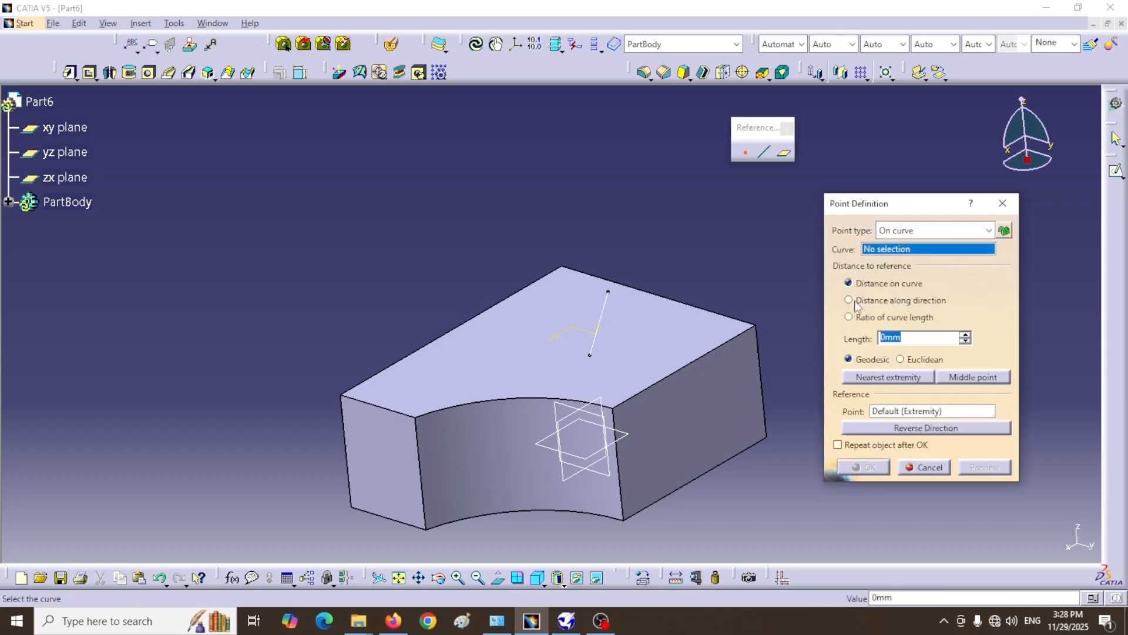
pyautogui.click(849, 301)
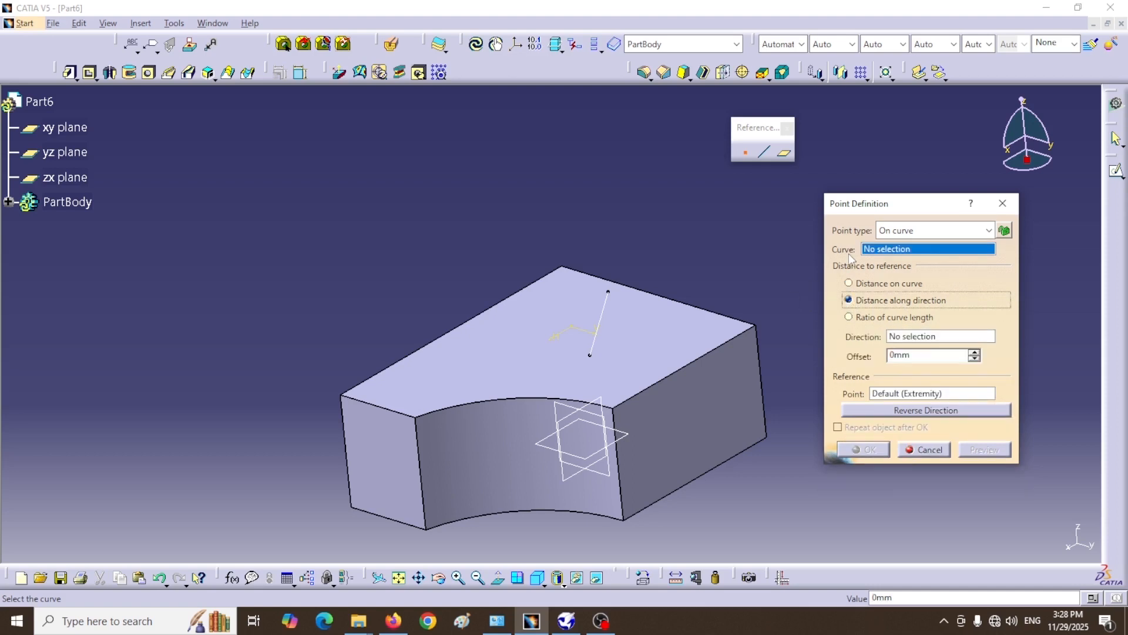
pyautogui.click(691, 364)
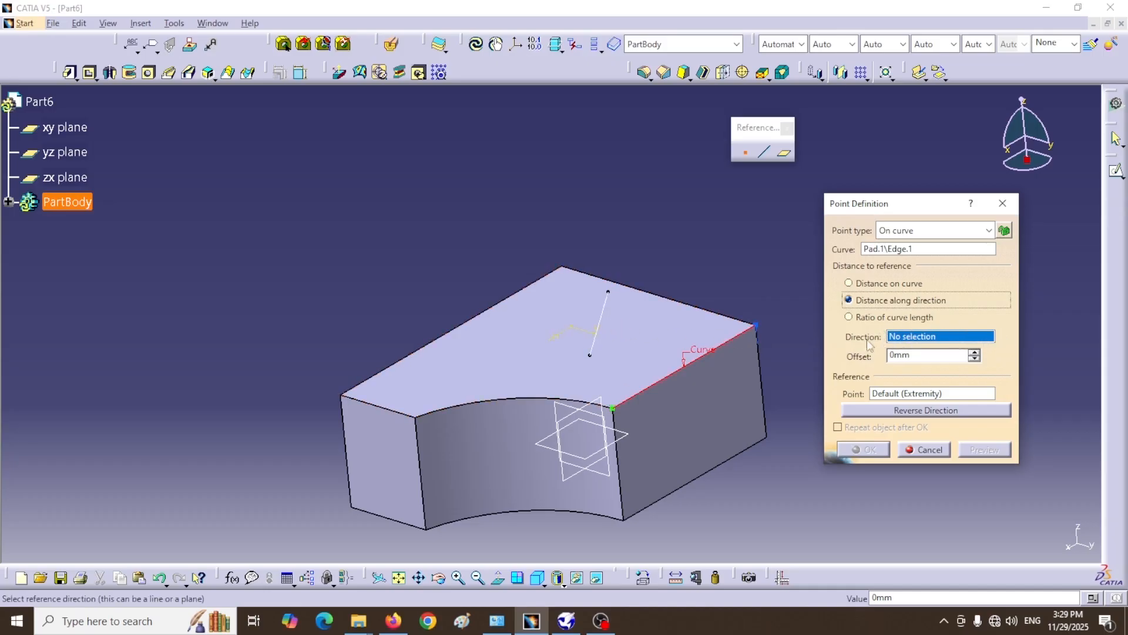
pyautogui.click(611, 317)
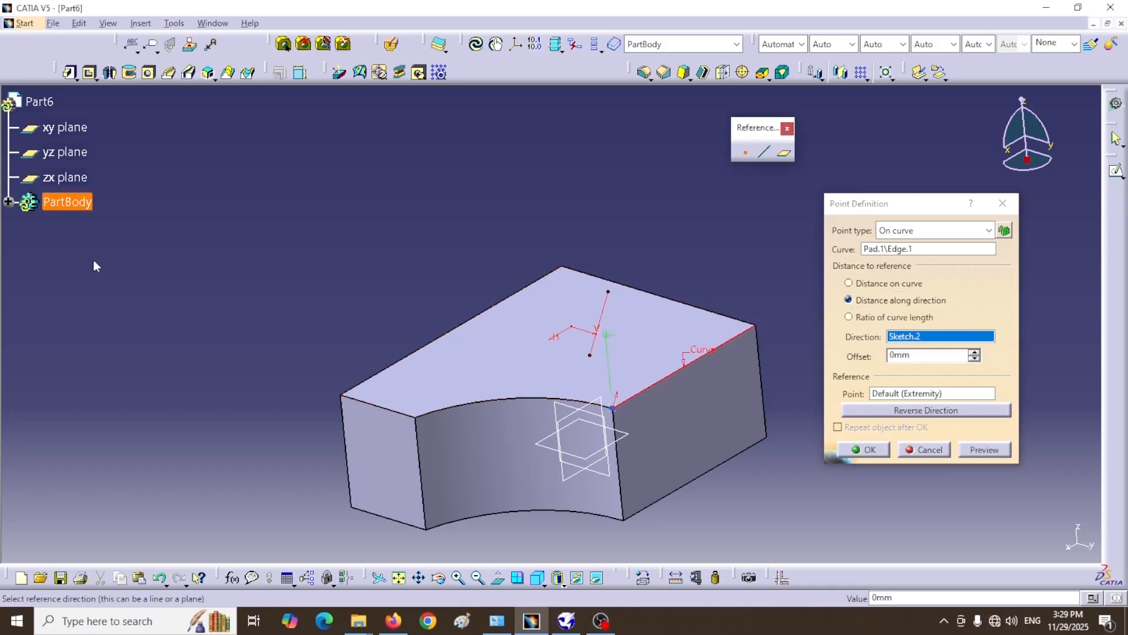
# Step: Expand PartBody in the tree, set the point's offset along the direction to 40 mm and create the point
pyautogui.click(9, 203)
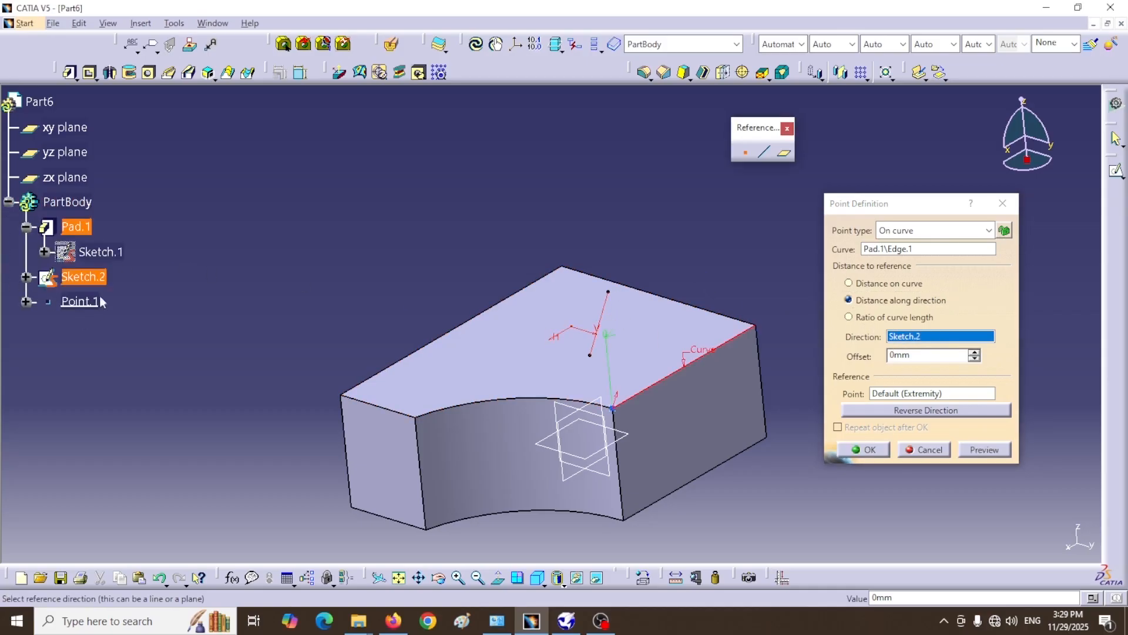
pyautogui.click(975, 353)
pyautogui.moveTo(975, 352); pyautogui.dragTo(975, 353)
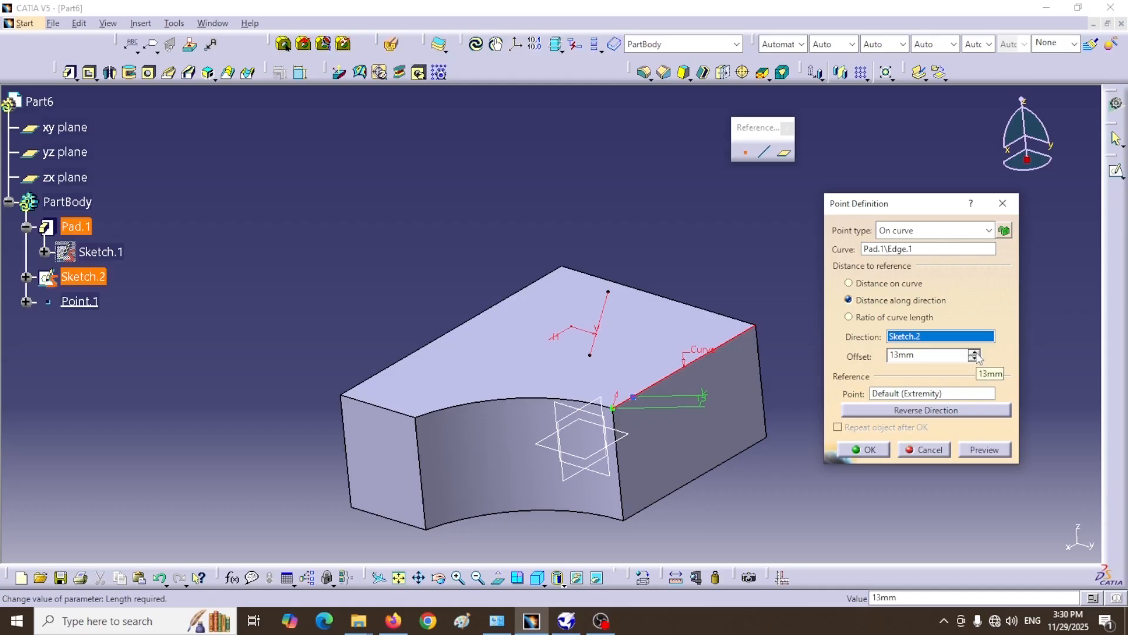
pyautogui.click(975, 352)
pyautogui.click(975, 353)
pyautogui.click(975, 353)
pyautogui.click(975, 353)
pyautogui.click(975, 352)
pyautogui.click(975, 353)
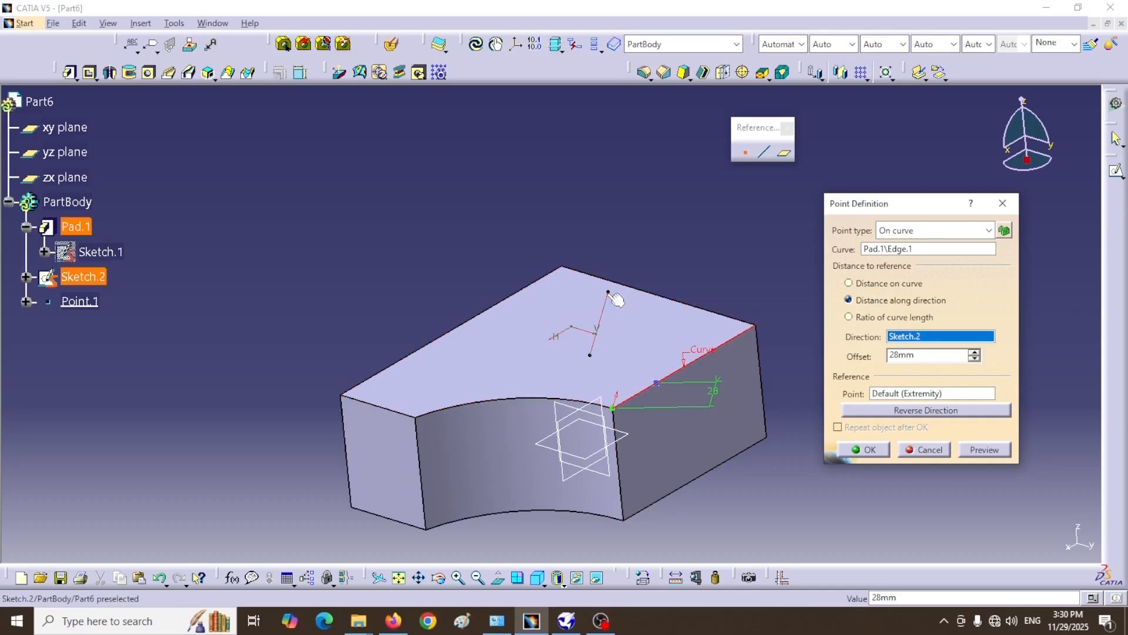
pyautogui.click(974, 353)
pyautogui.click(974, 353)
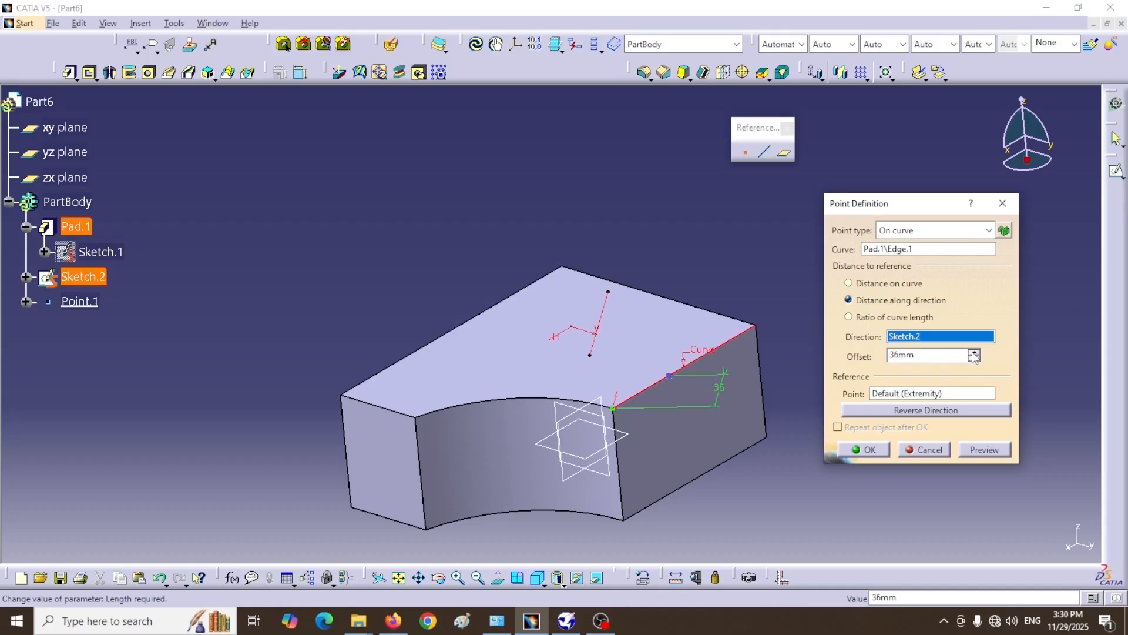
pyautogui.click(974, 353)
pyautogui.click(974, 353)
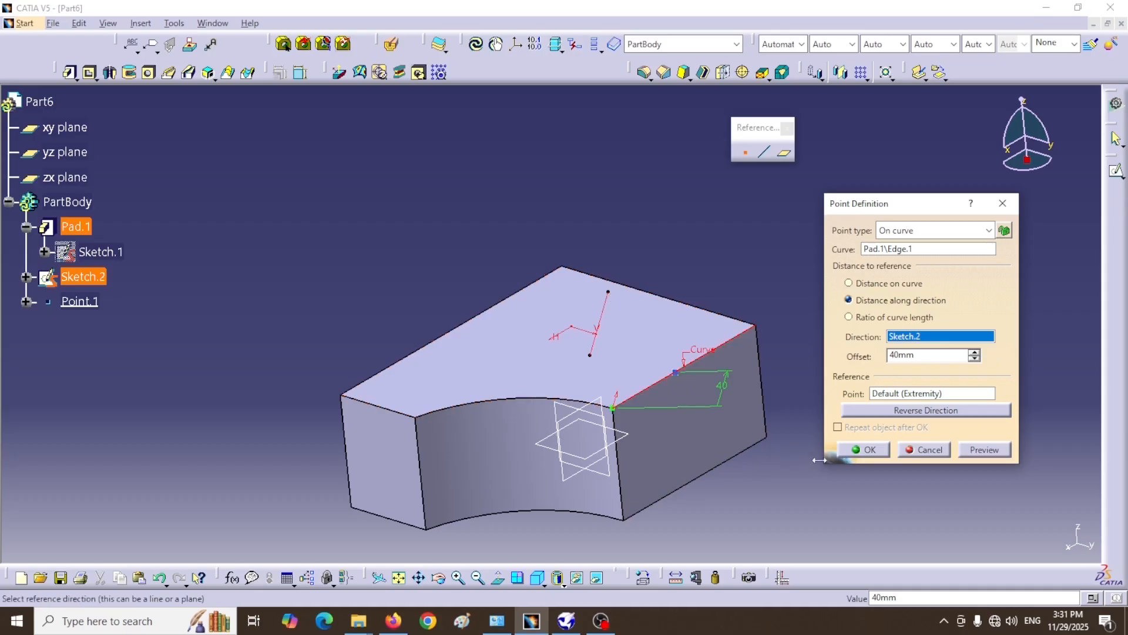
pyautogui.click(863, 449)
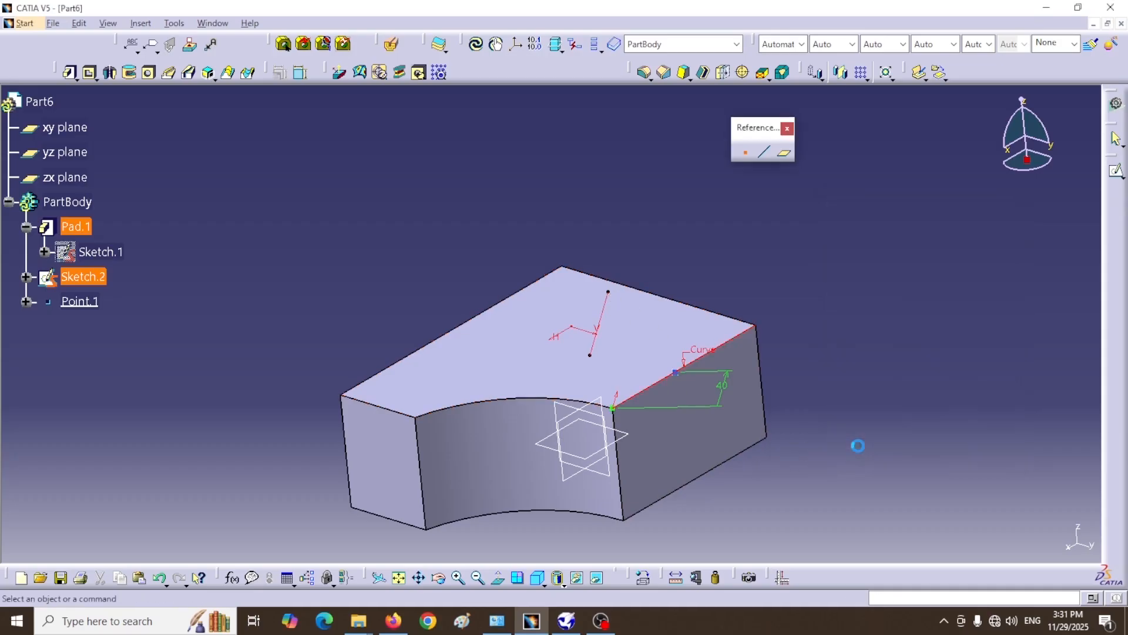
# Step: Measure the distance between the edge's starting corner and the new point, placing the measurement label above the part
pyautogui.click(676, 578)
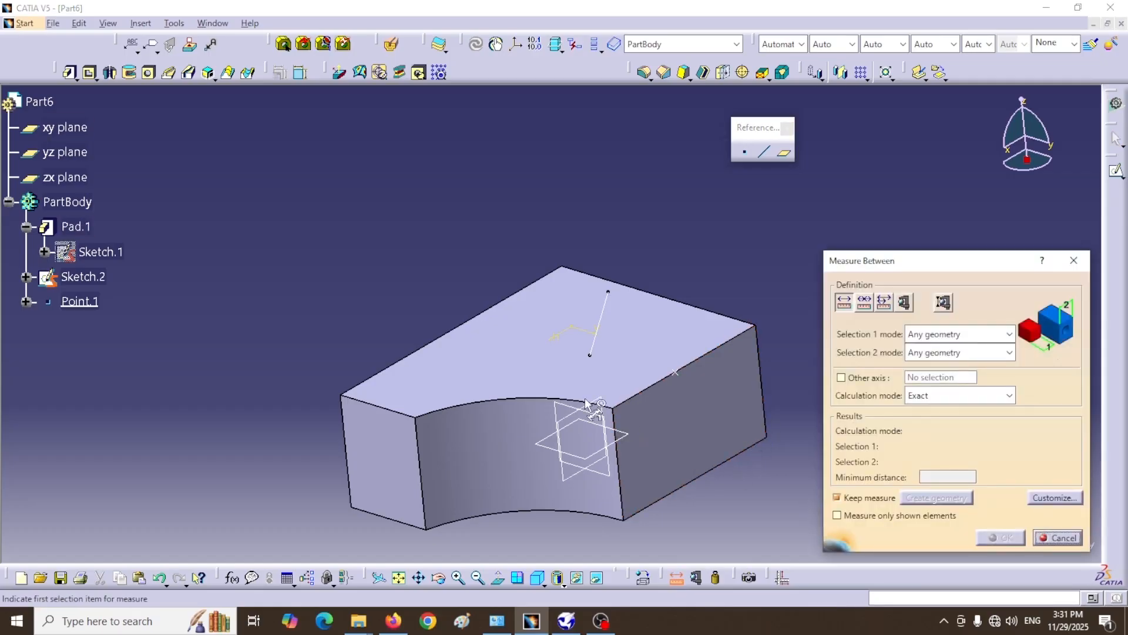
pyautogui.click(612, 408)
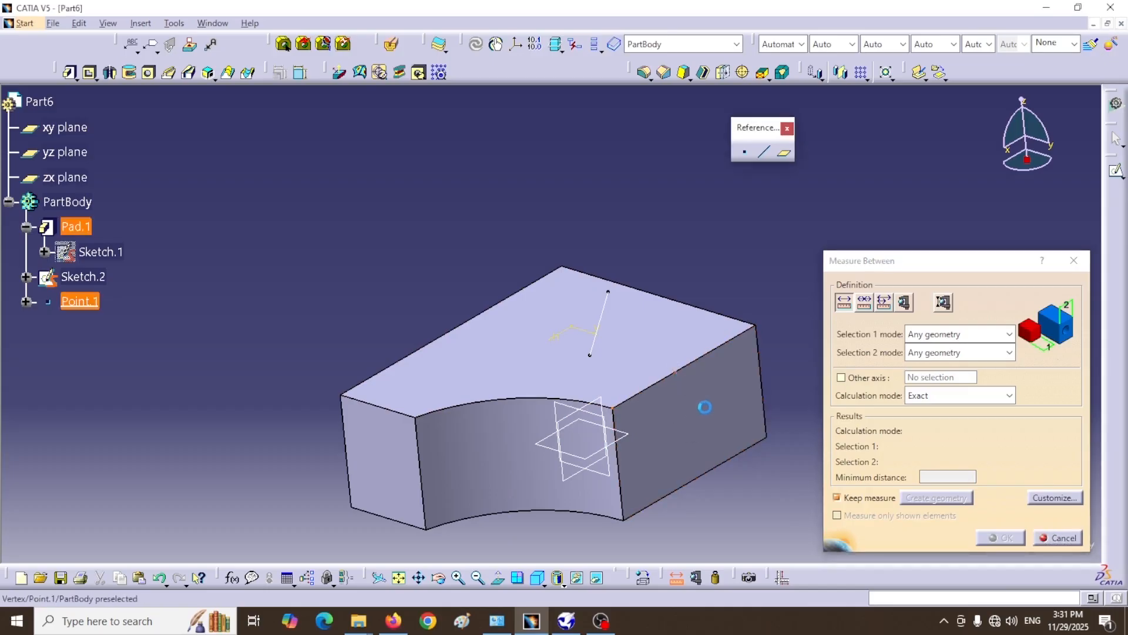
pyautogui.click(676, 370)
pyautogui.moveTo(683, 473); pyautogui.dragTo(739, 263)
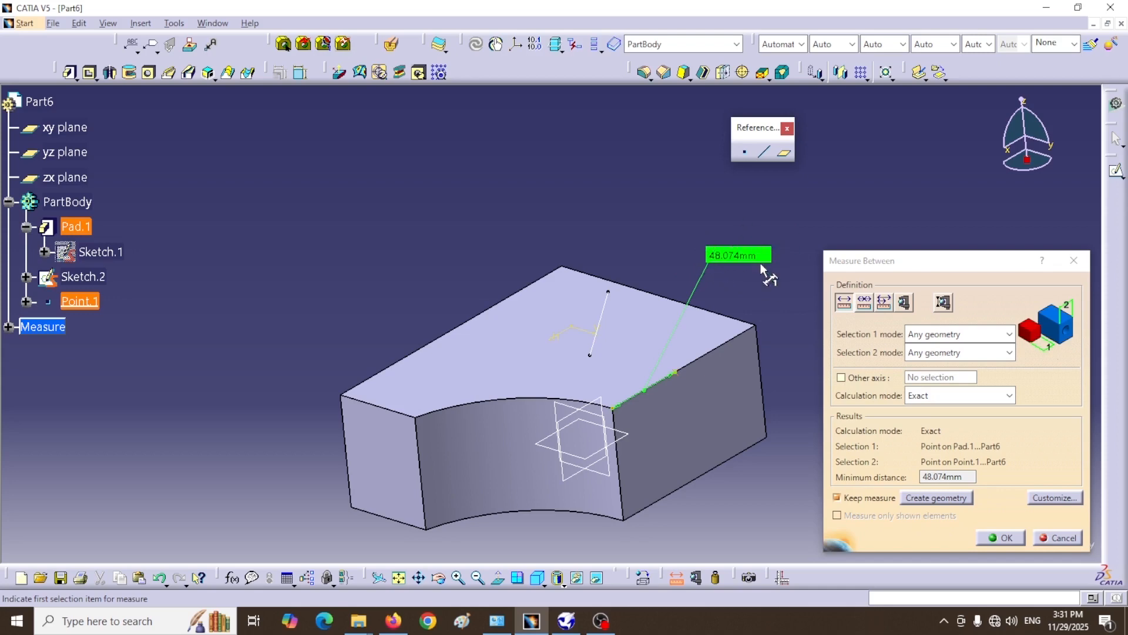
pyautogui.click(744, 152)
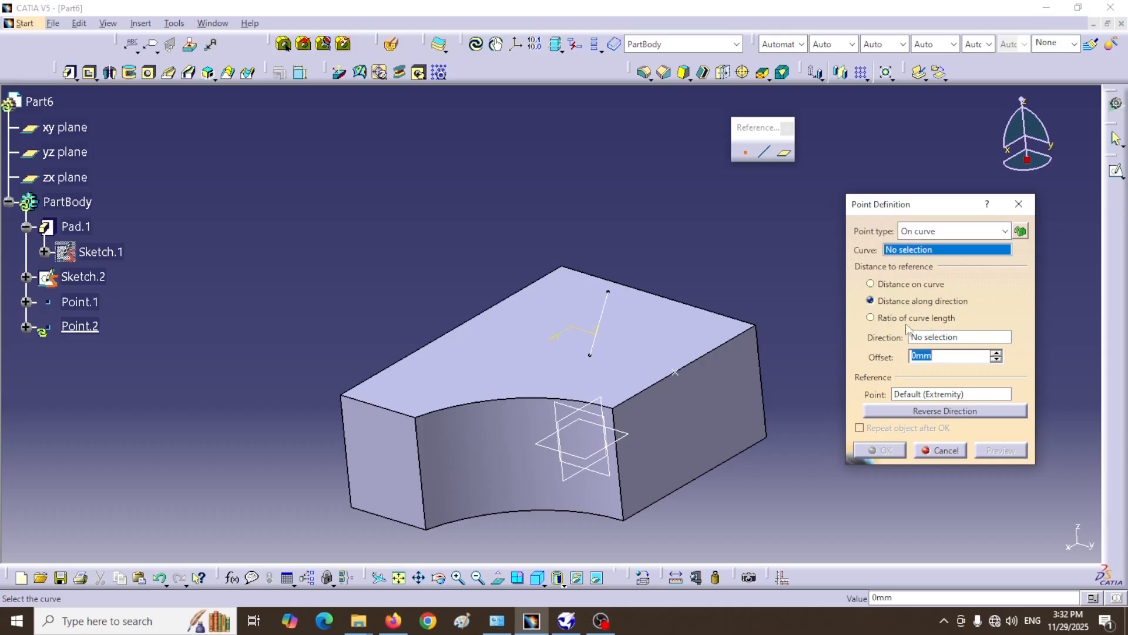
pyautogui.click(872, 319)
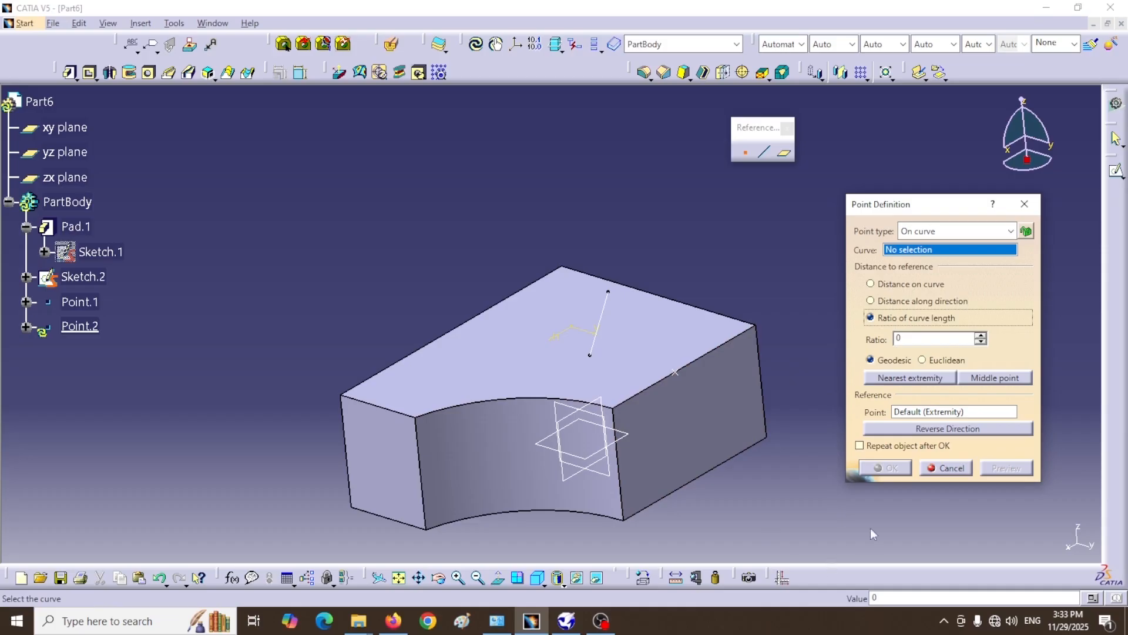
pyautogui.click(946, 468)
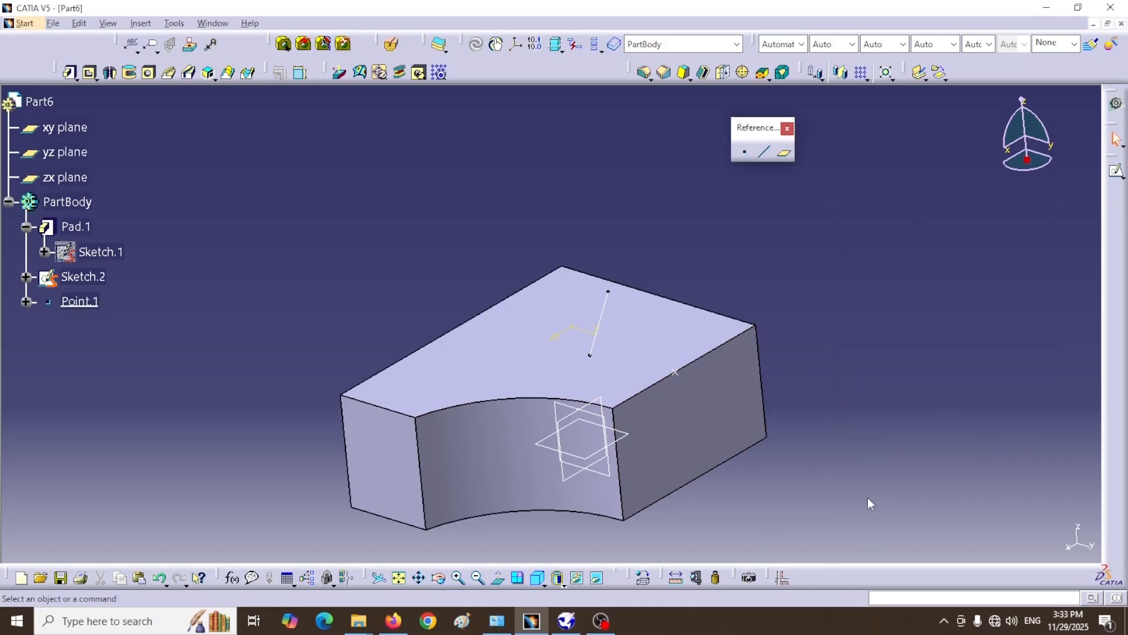
# Step: Start an On curve point on the concave curved edge of the pad's top face
pyautogui.click(745, 152)
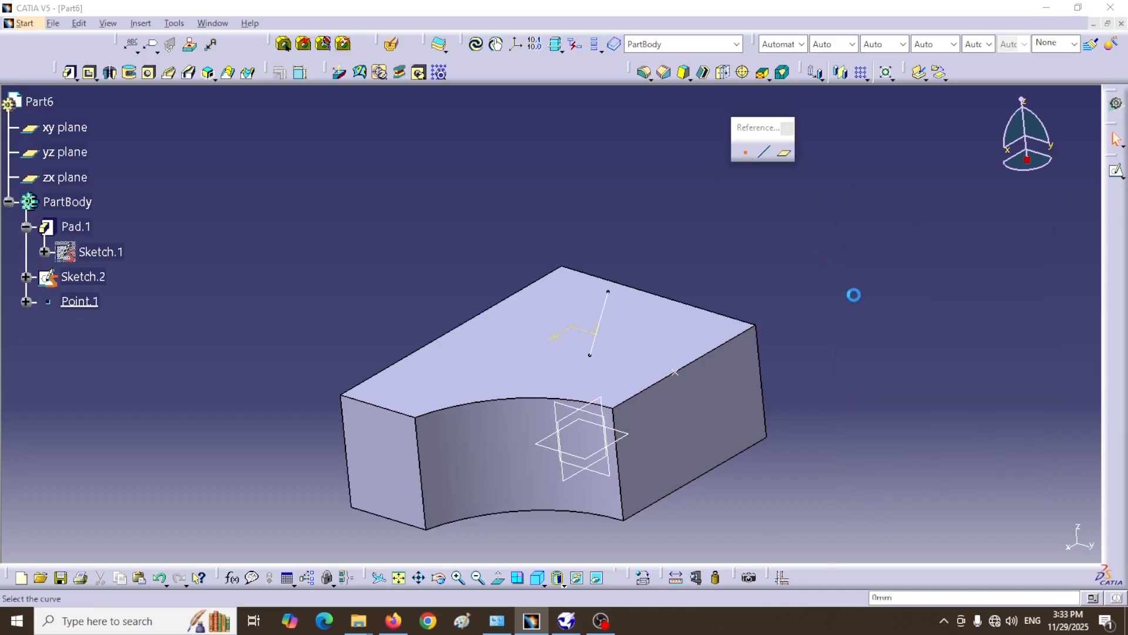
pyautogui.moveTo(931, 208); pyautogui.dragTo(902, 212)
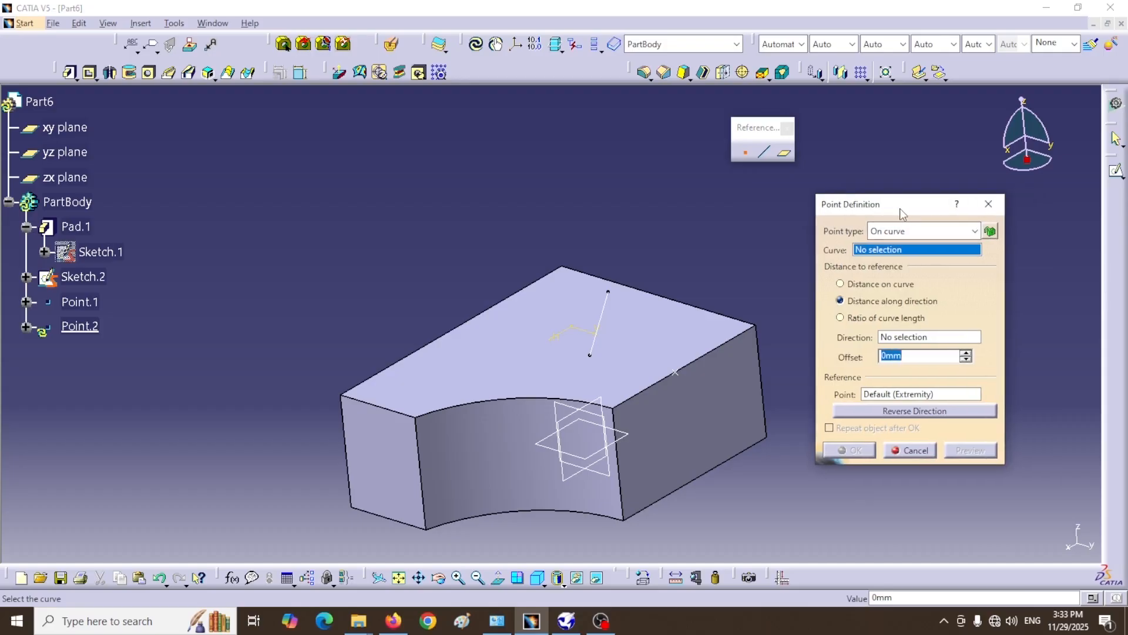
pyautogui.click(975, 231)
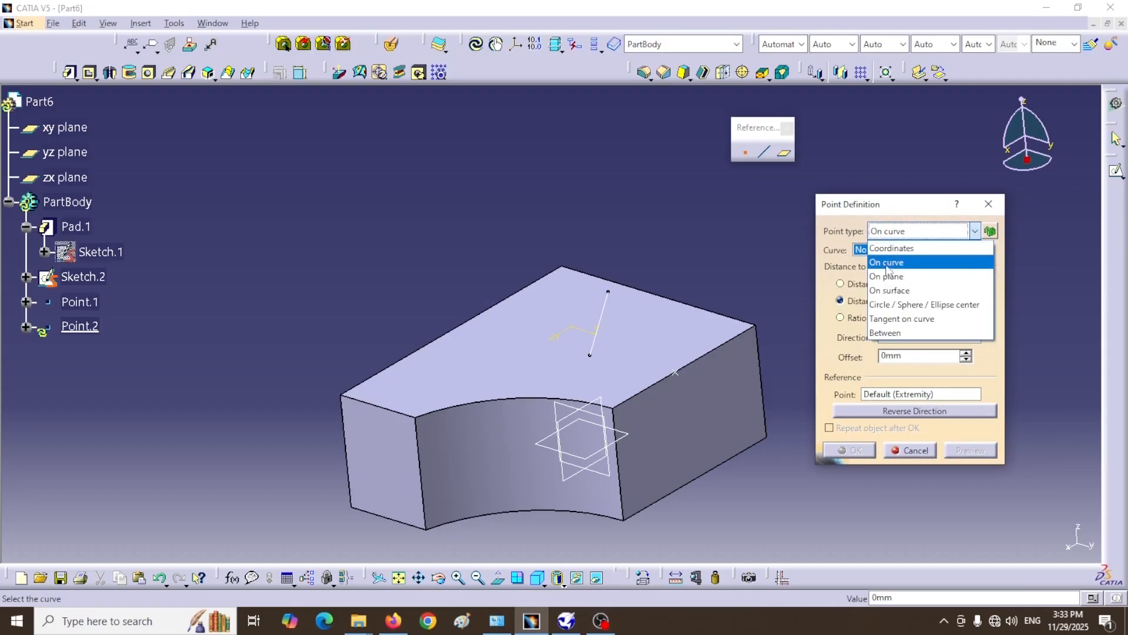
pyautogui.click(890, 267)
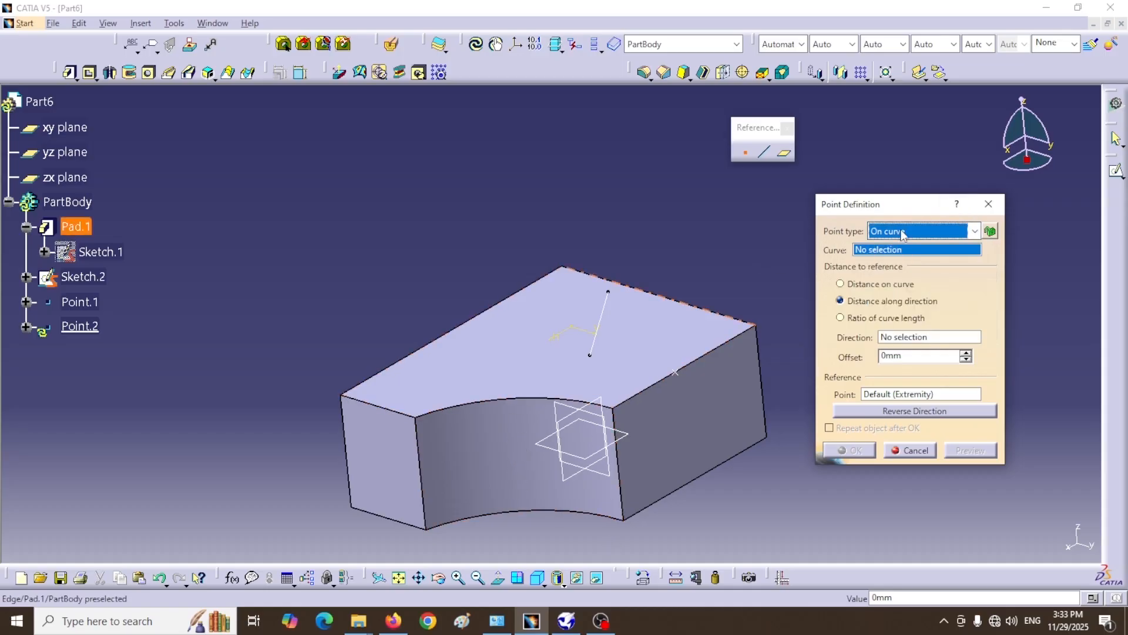
pyautogui.click(924, 257)
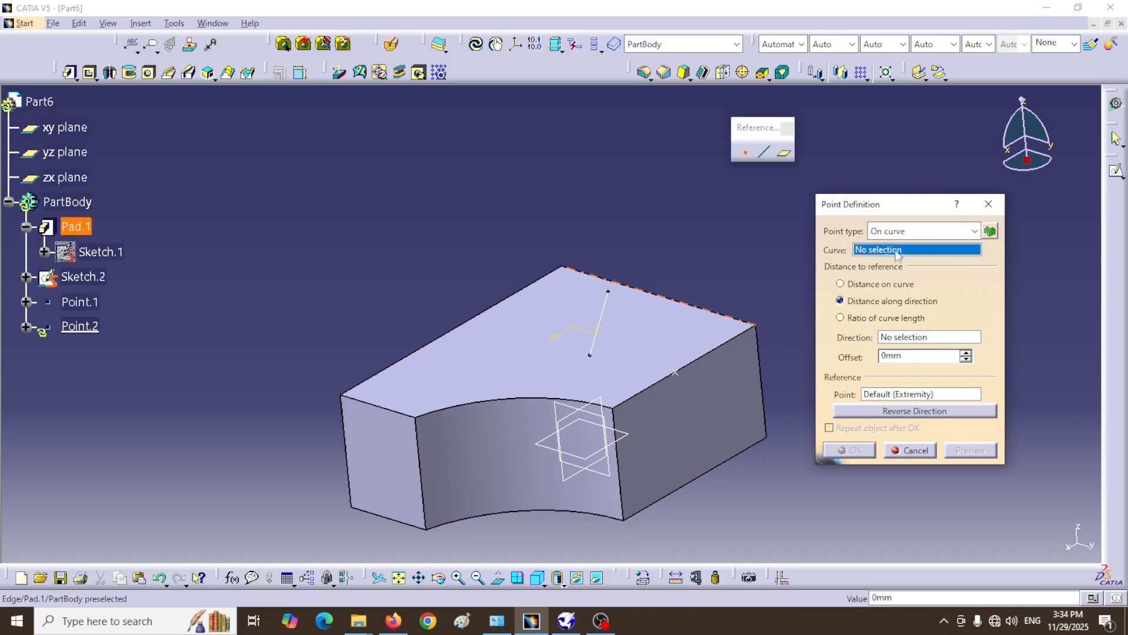
pyautogui.click(517, 401)
# Step: Try the Distance on curve and Distance along direction modes, and settle on Ratio of curve length for the point
pyautogui.click(841, 317)
pyautogui.click(841, 284)
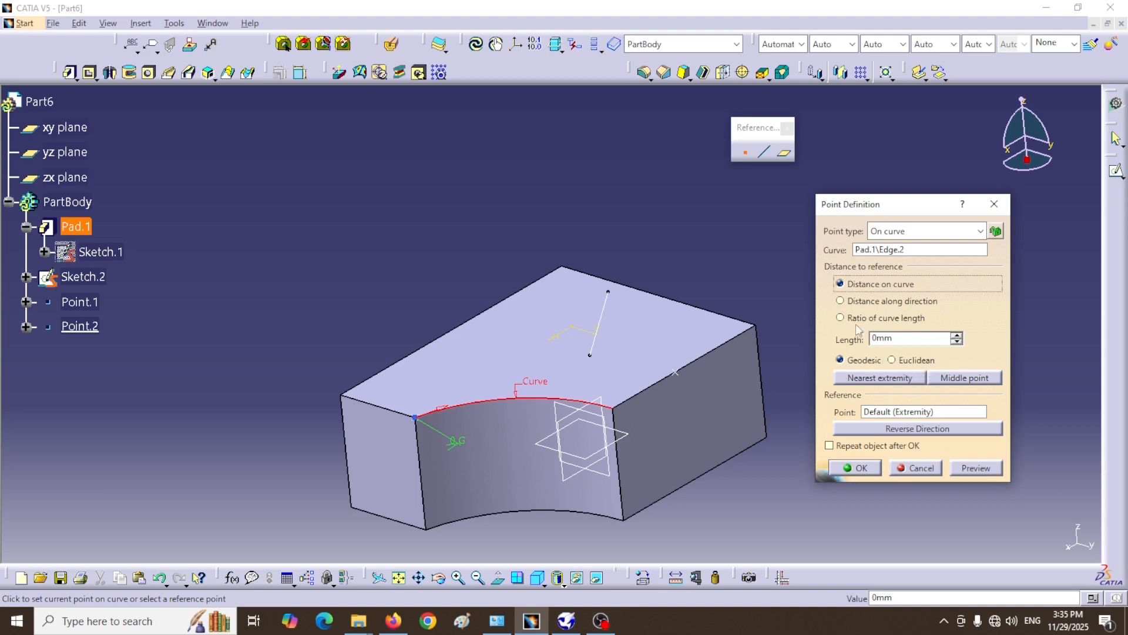
pyautogui.click(840, 318)
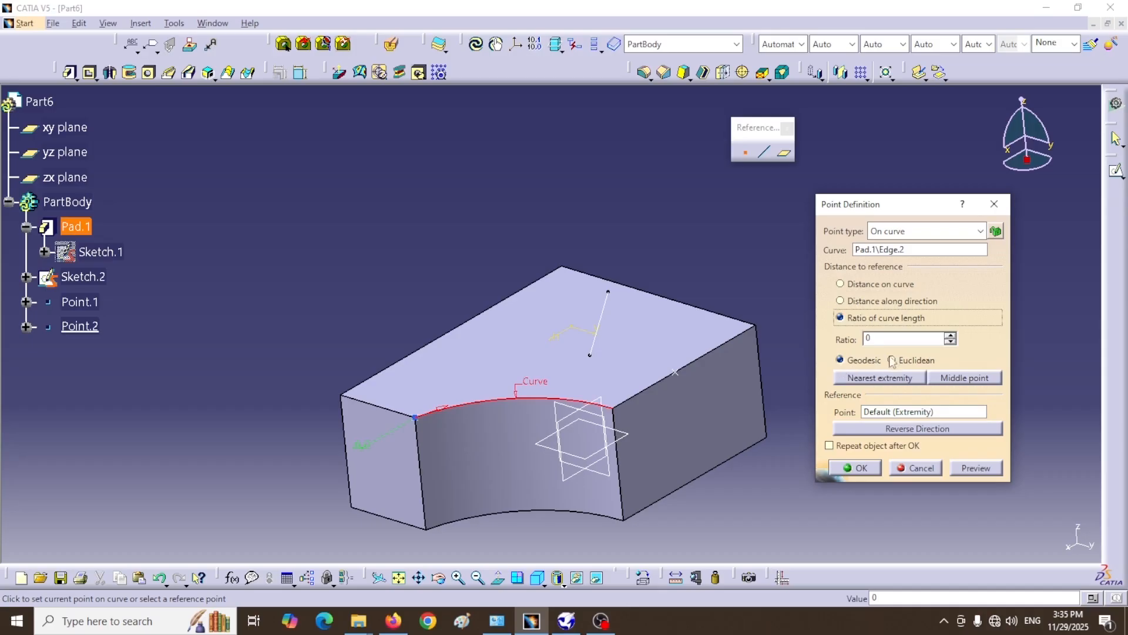
pyautogui.click(841, 301)
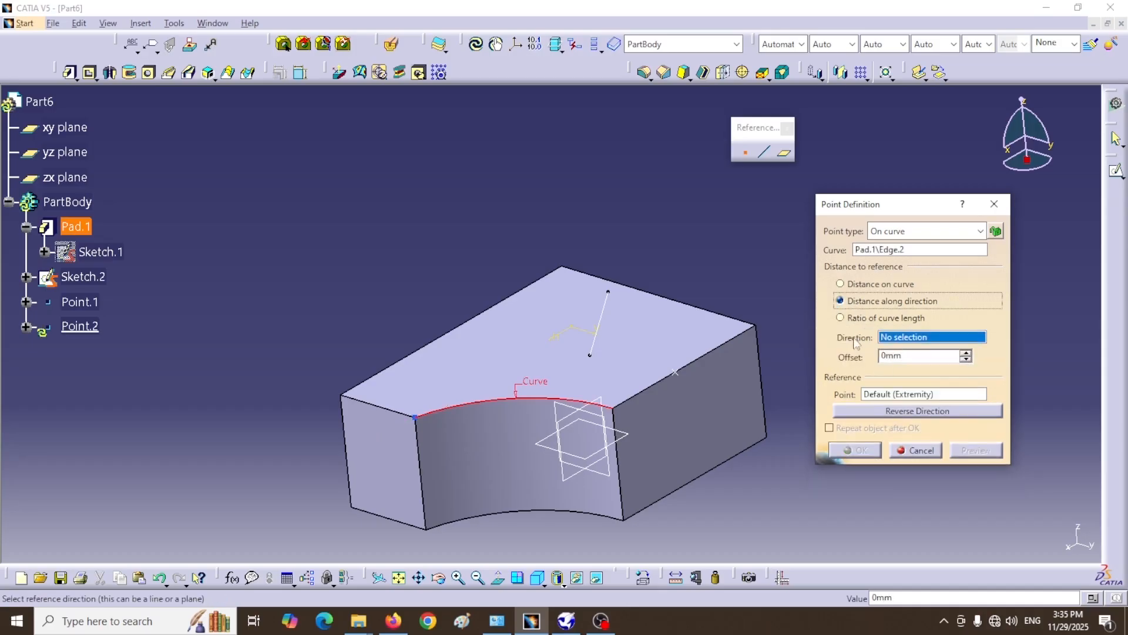
pyautogui.click(841, 317)
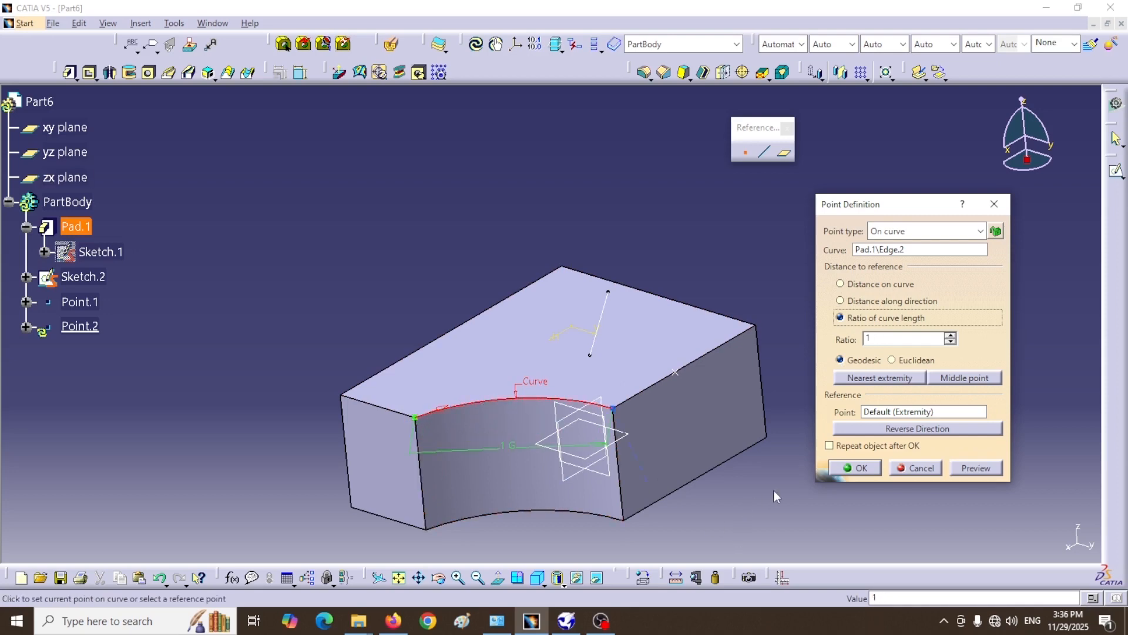
# Step: Try the Euclidean option for the point's ratio on the curved edge, and return to Geodesic
pyautogui.click(892, 359)
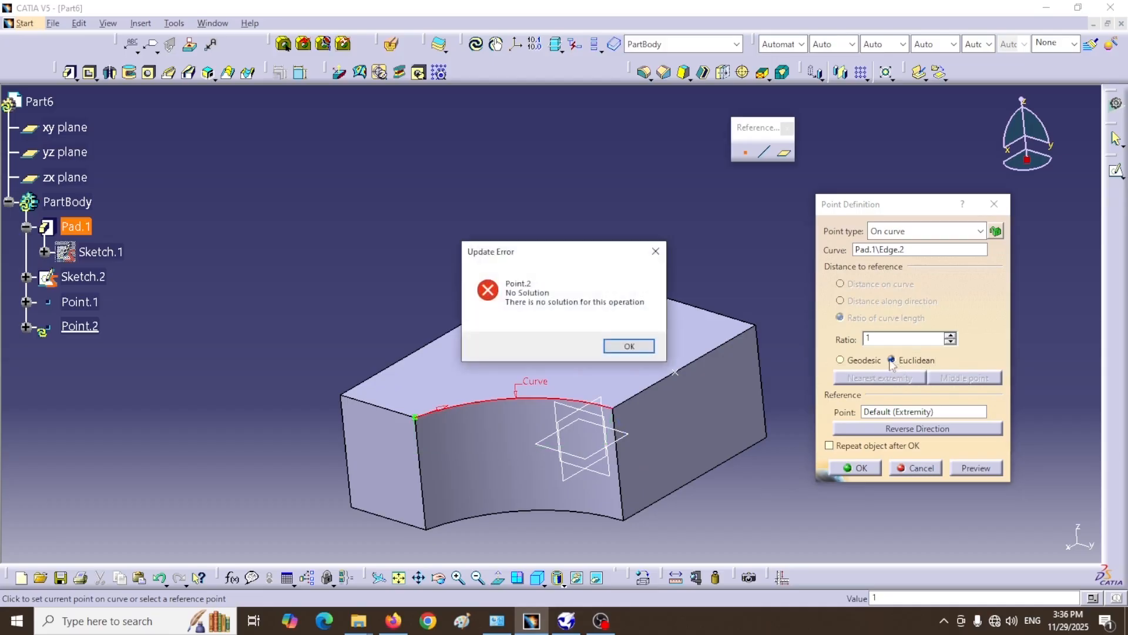
pyautogui.click(643, 348)
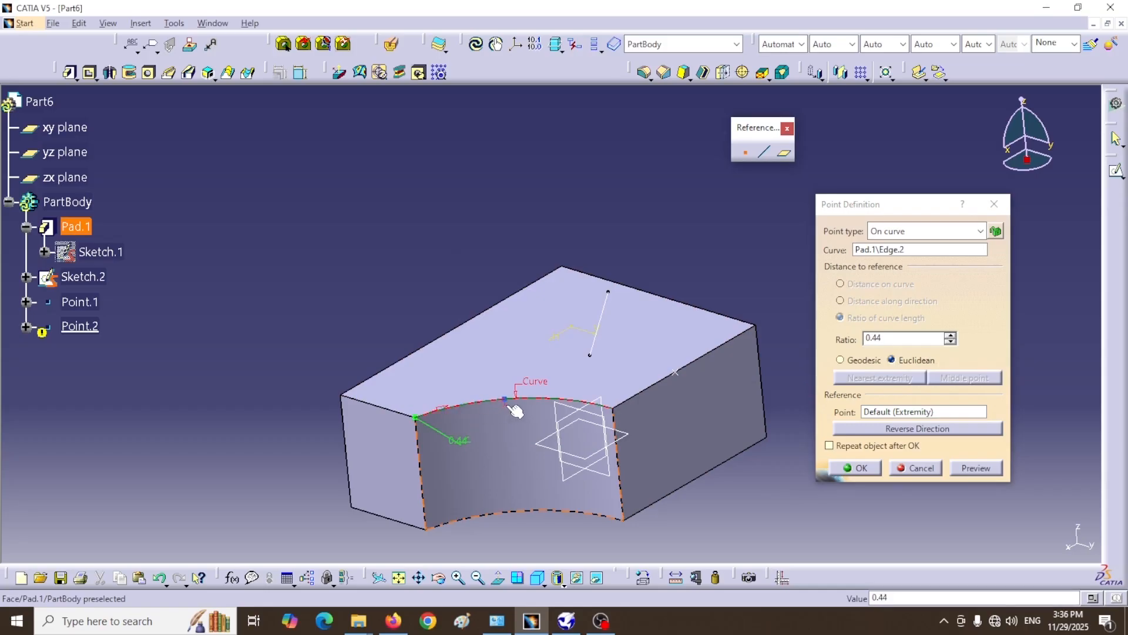
pyautogui.click(840, 360)
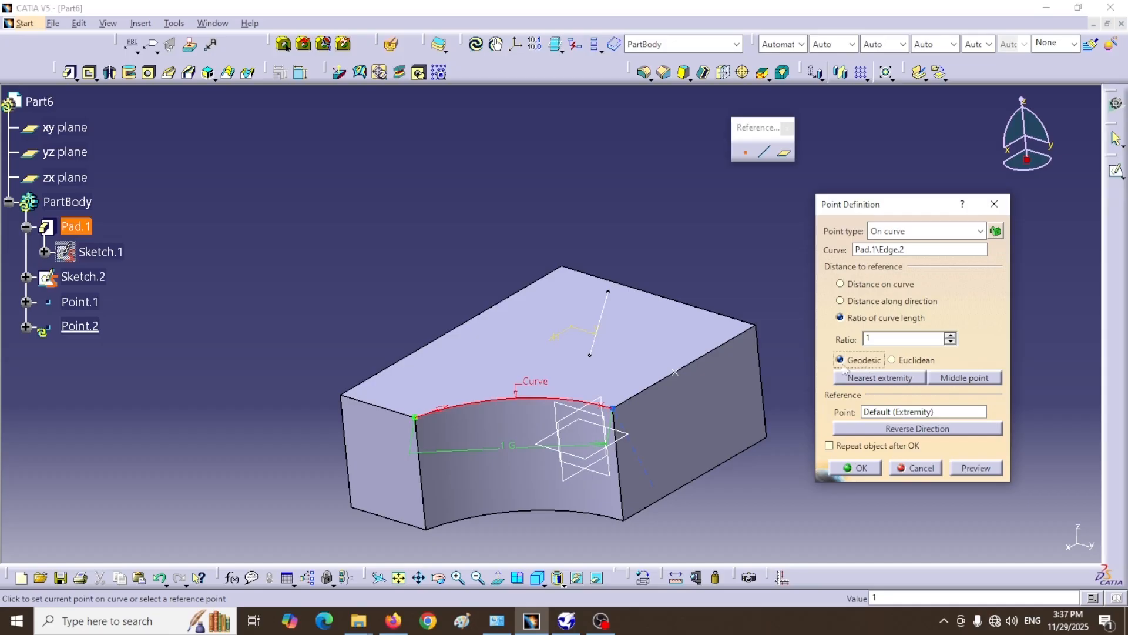
# Step: Place the point on the curved edge at a ratio of 0.46, preview it and create it
pyautogui.moveTo(514, 401); pyautogui.dragTo(516, 402)
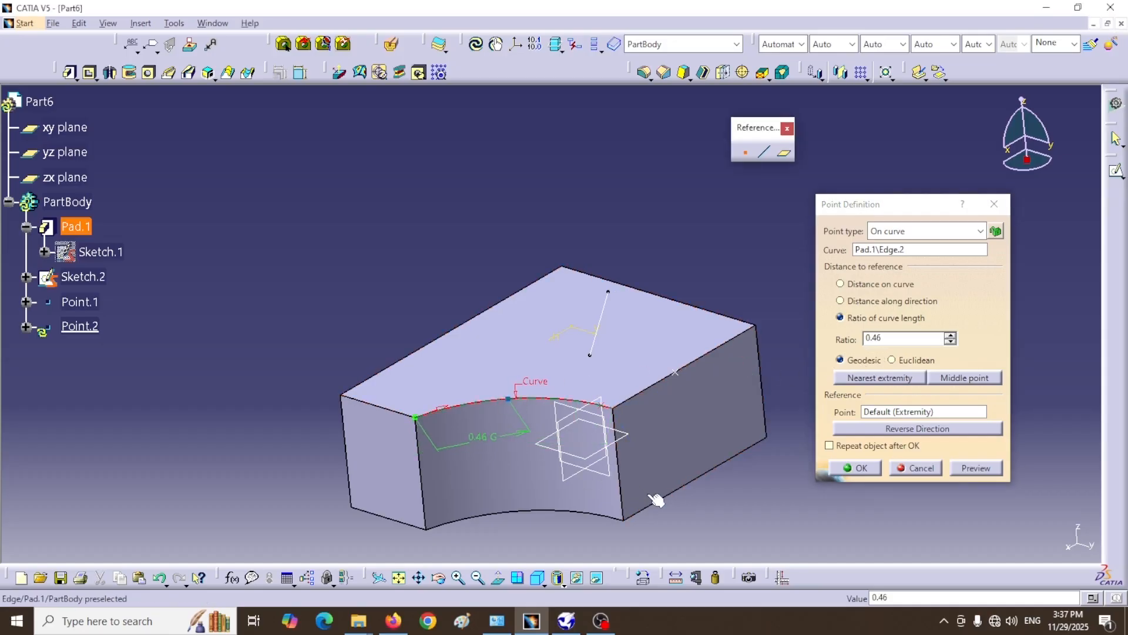
pyautogui.click(968, 473)
pyautogui.click(856, 467)
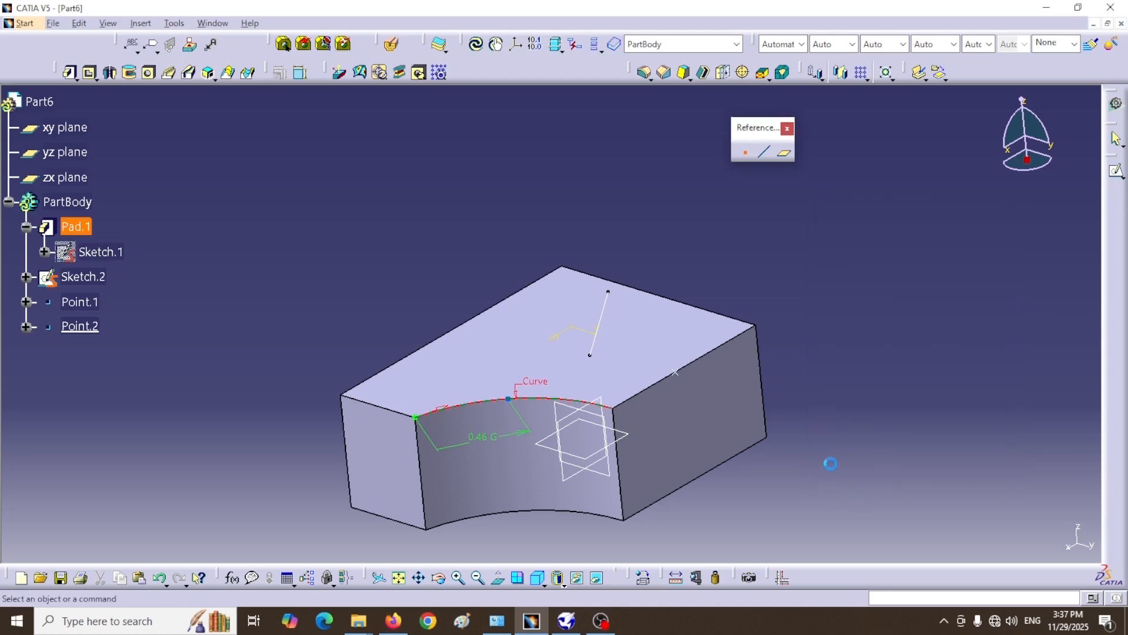
# Step: Reopen the definition of the point on the curved edge
pyautogui.doubleClick(510, 401)
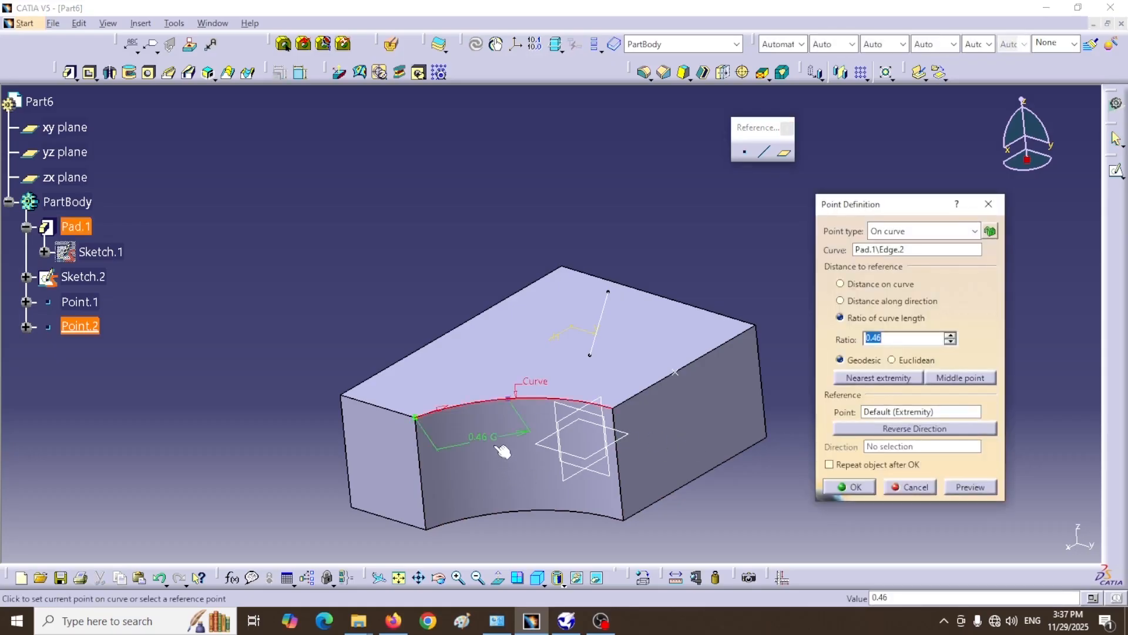